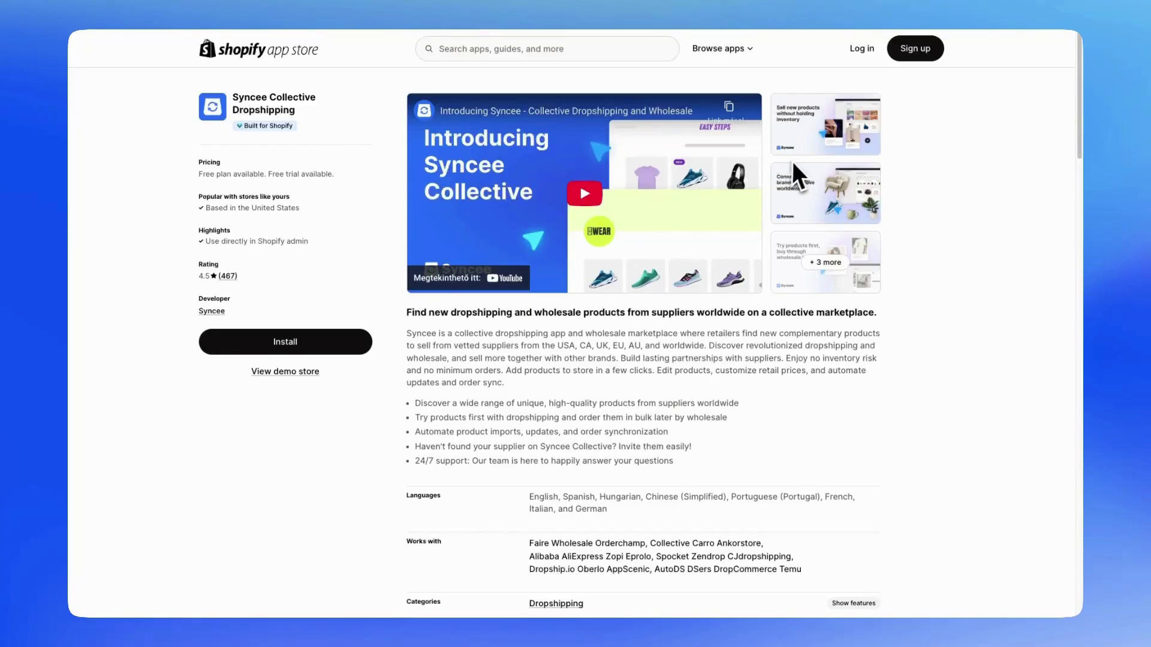
# Step: Browse the Syncee app listing's screenshot gallery and close it
pyautogui.click(816, 145)
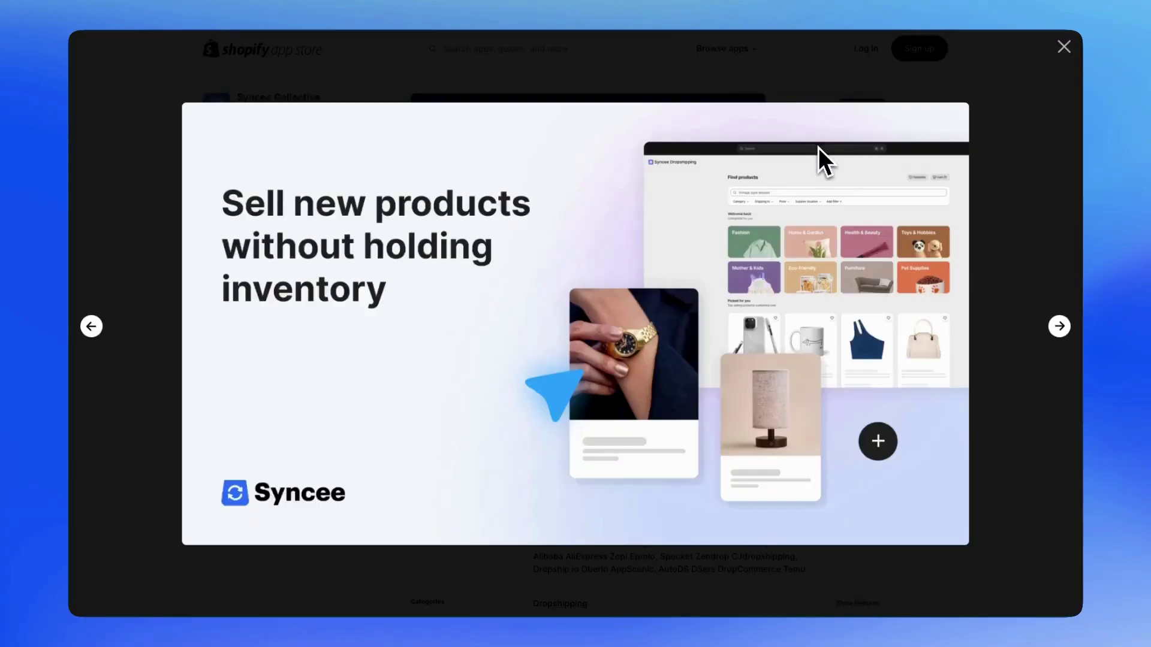
pyautogui.click(1060, 326)
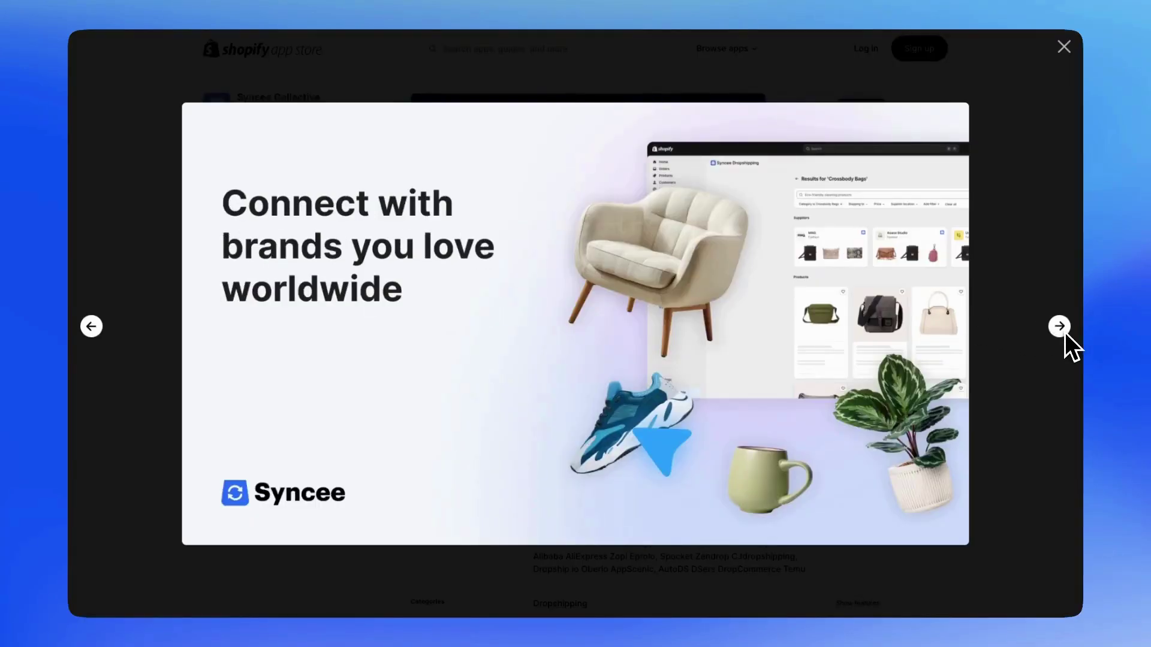
pyautogui.click(1065, 332)
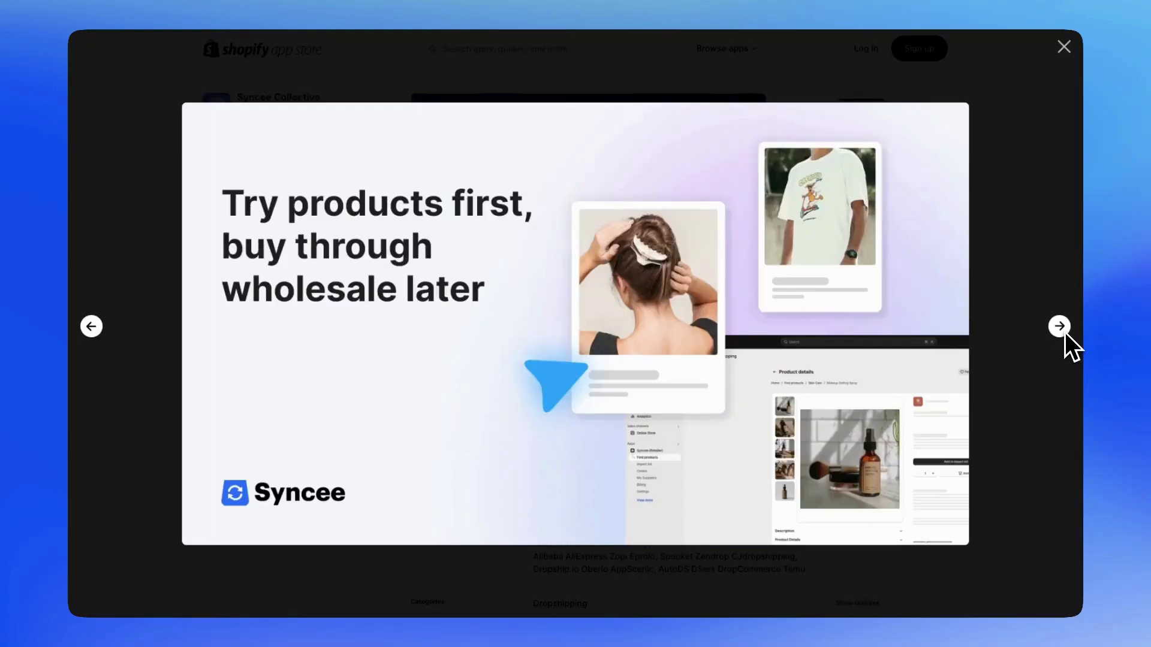
pyautogui.click(1066, 332)
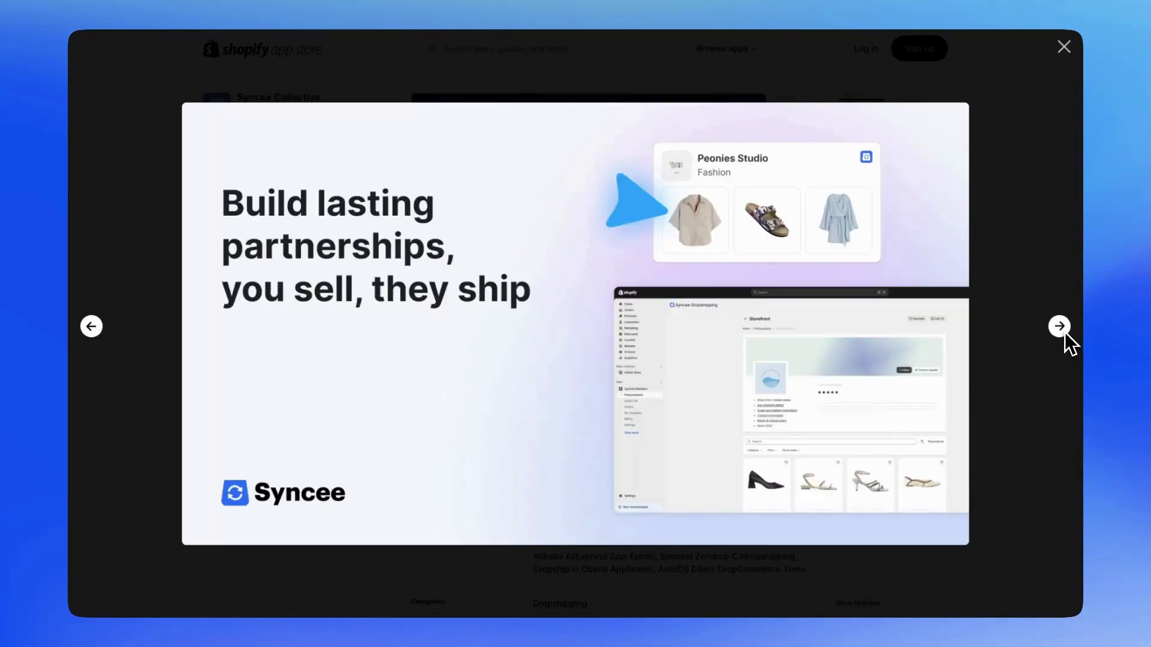
pyautogui.click(1065, 333)
pyautogui.click(1051, 296)
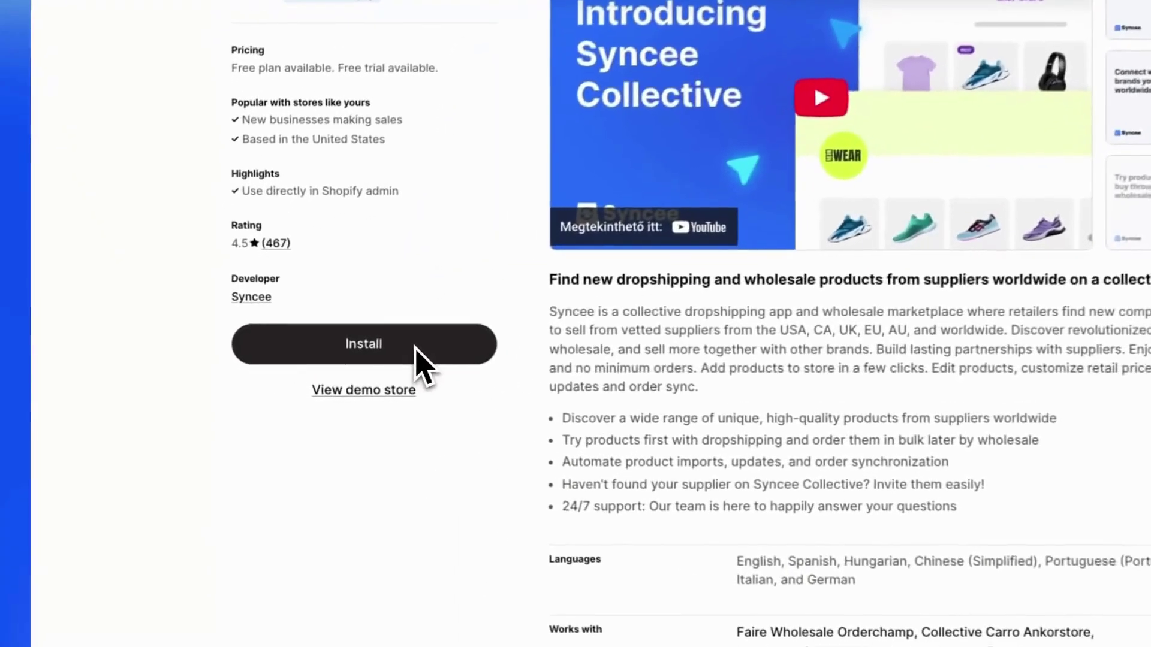
# Step: Install Syncee, choose Fashion, Home & Garden and Health & Beauty for the United States market
pyautogui.click(416, 347)
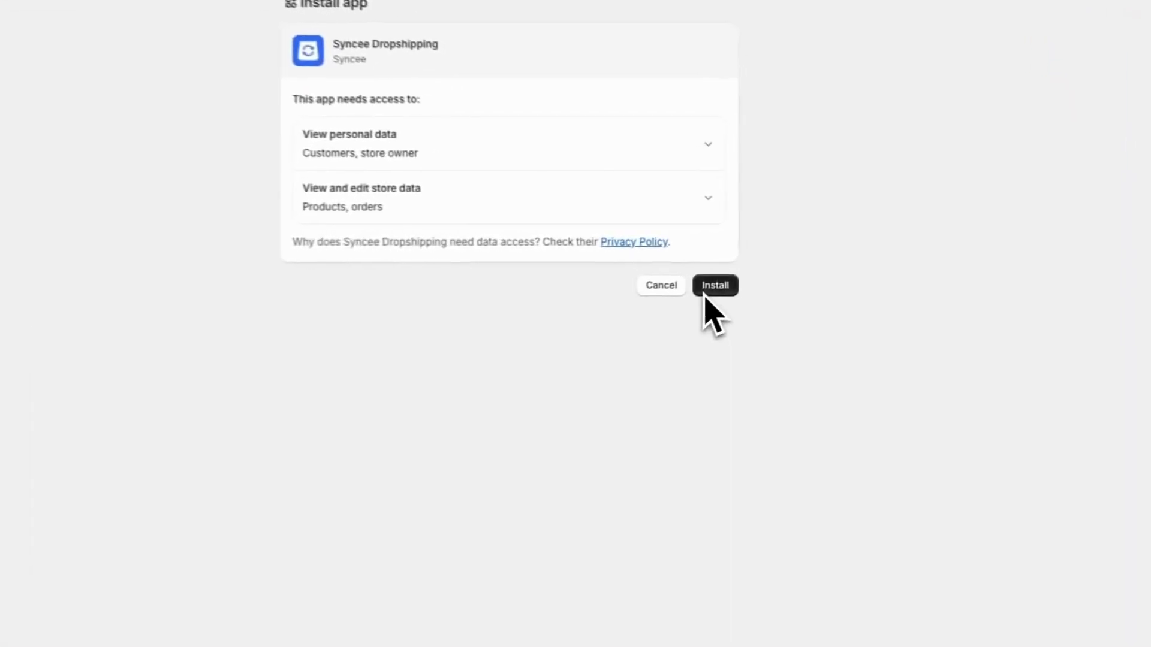
pyautogui.click(777, 268)
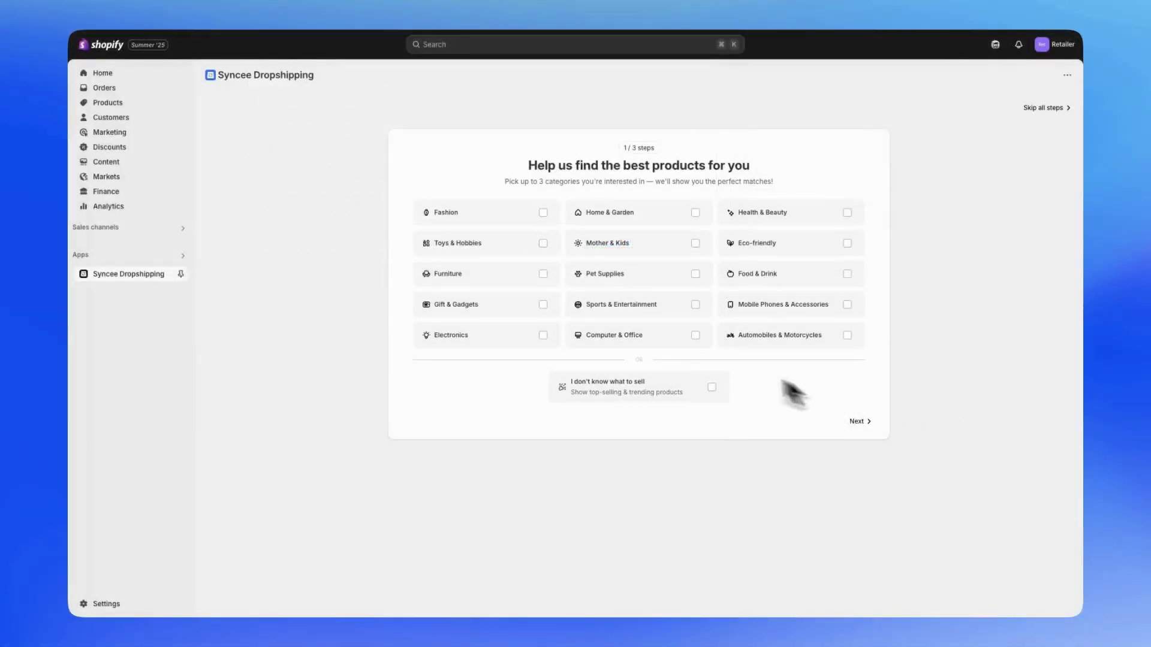
pyautogui.click(543, 217)
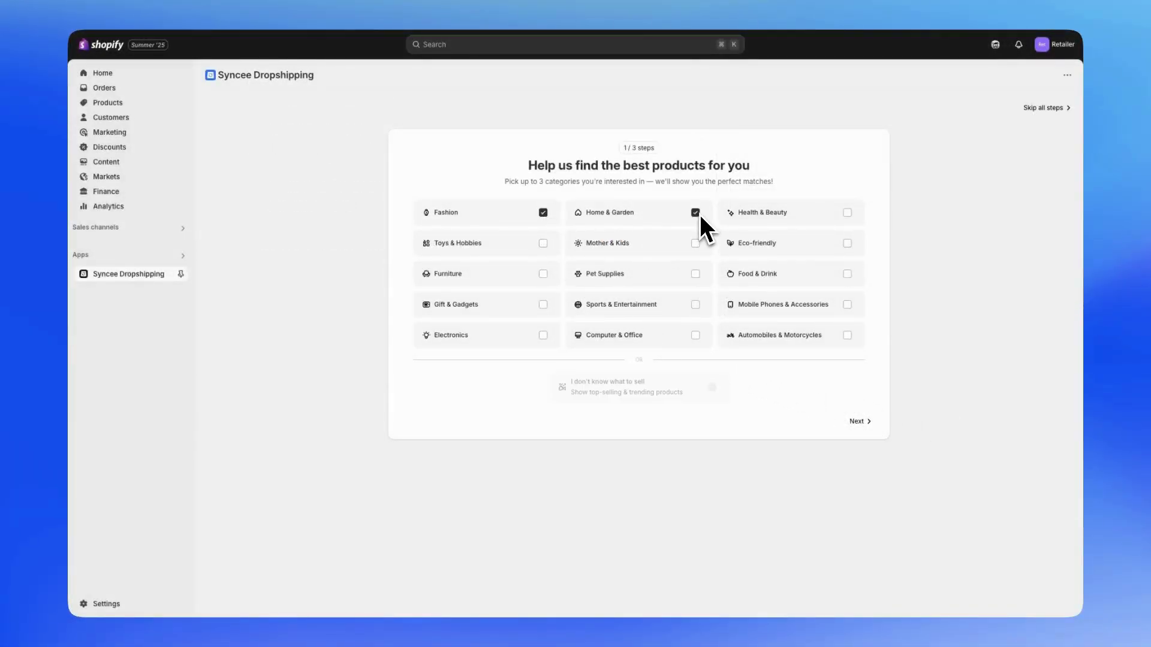
pyautogui.click(846, 212)
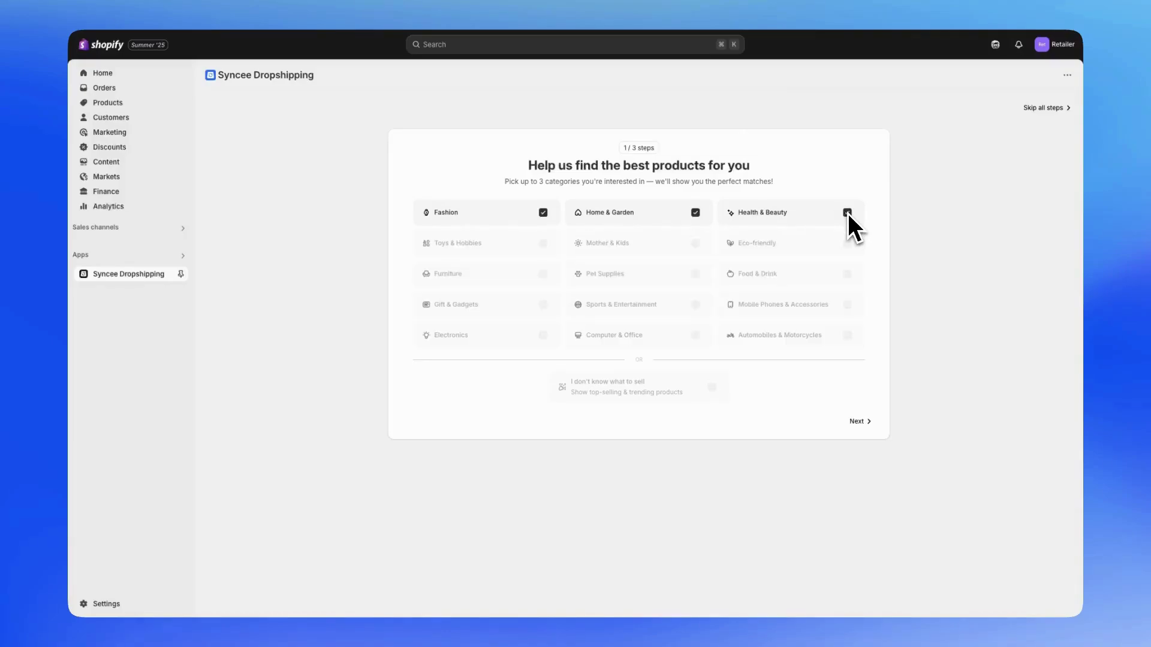
pyautogui.click(871, 425)
pyautogui.click(624, 227)
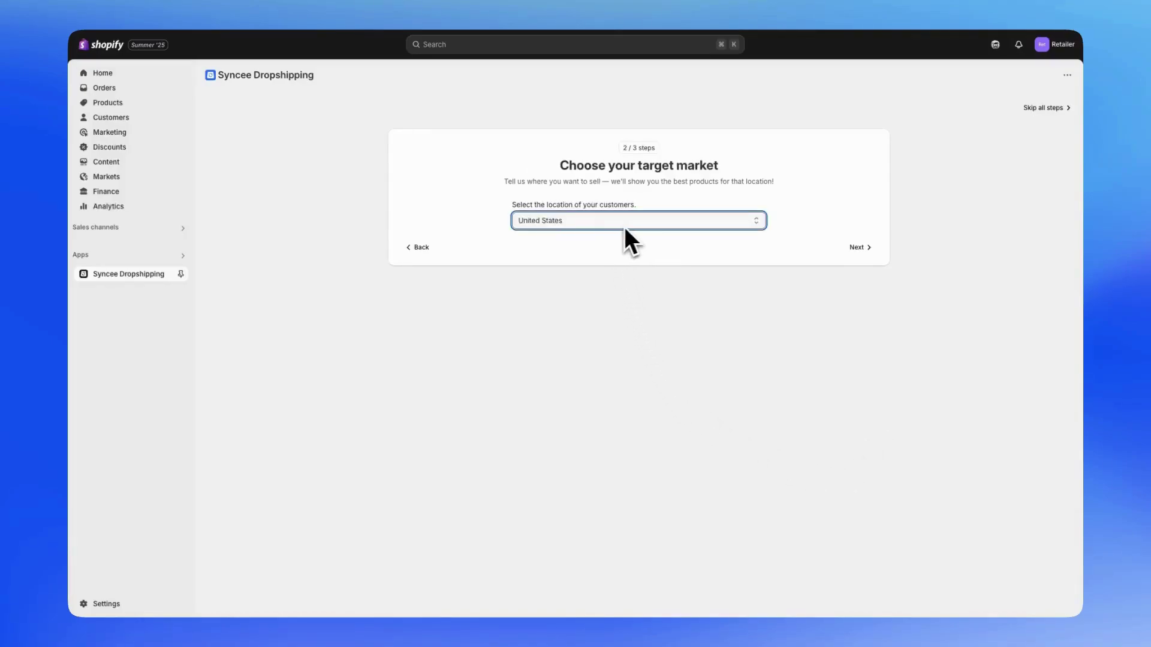
pyautogui.click(862, 250)
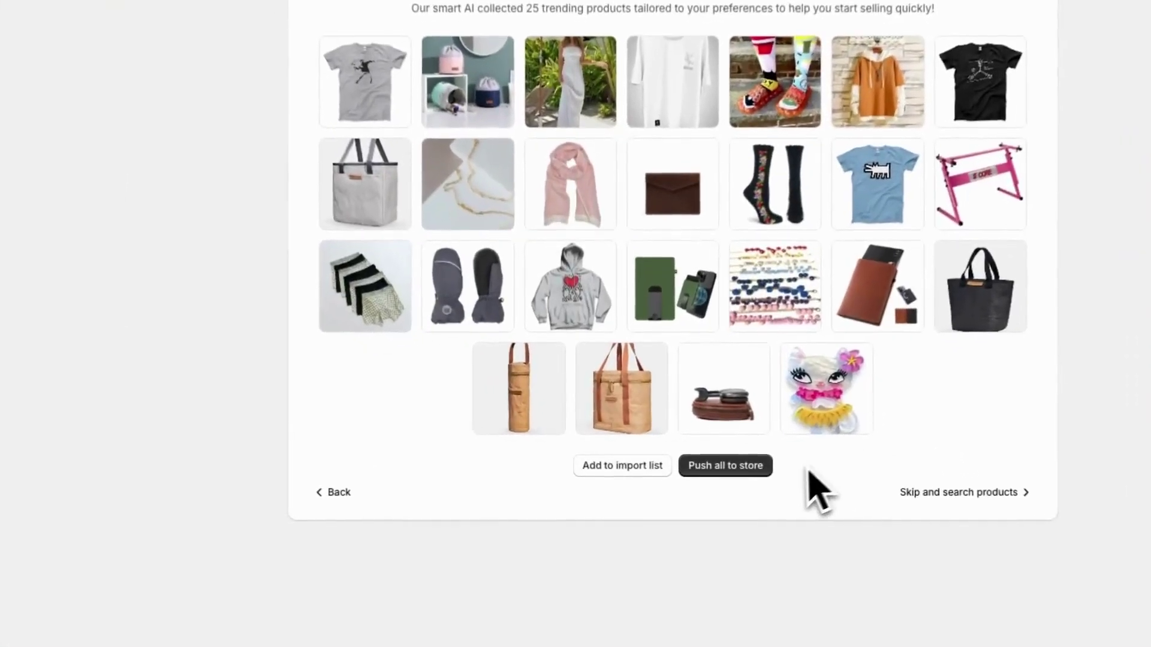
# Step: Push all recommended best-sellers to the store and subscribe to the Business plan
pyautogui.click(688, 468)
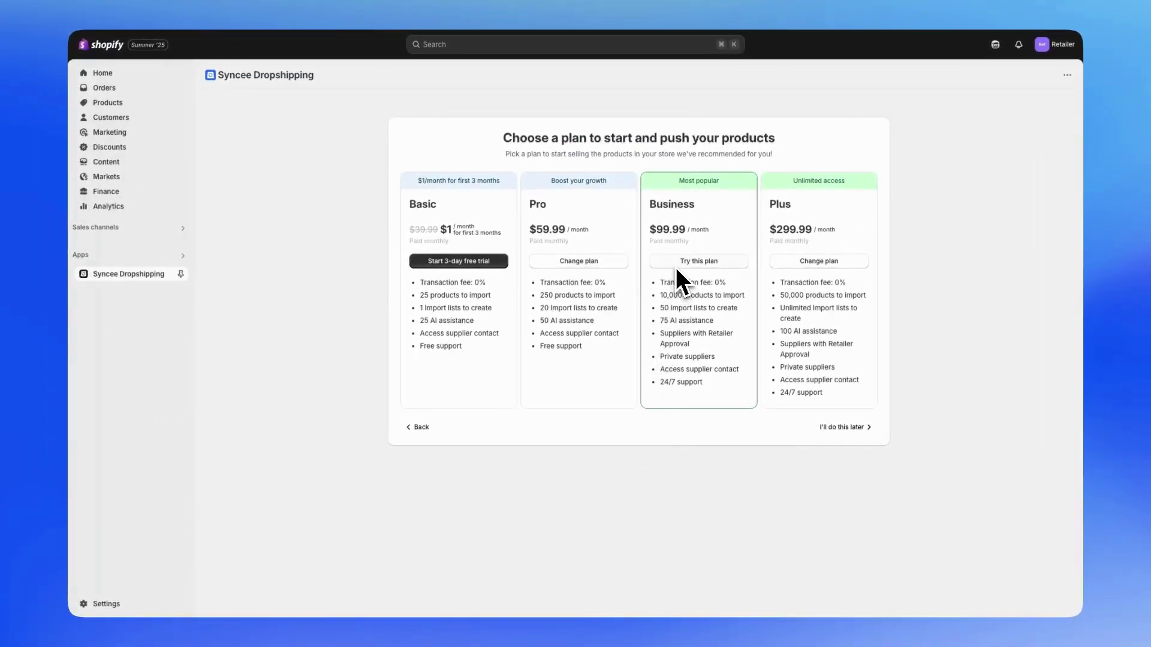
pyautogui.click(676, 263)
pyautogui.click(773, 232)
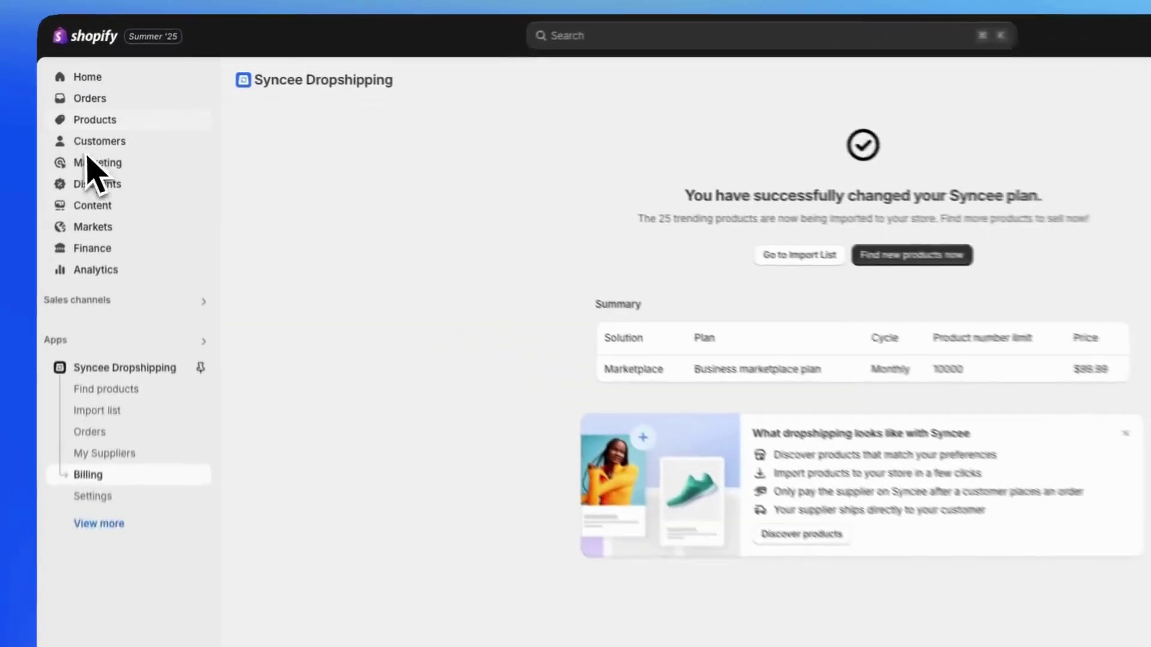
# Step: Check the store's Products list, then reopen Syncee Dropshipping from the installed apps
pyautogui.click(65, 126)
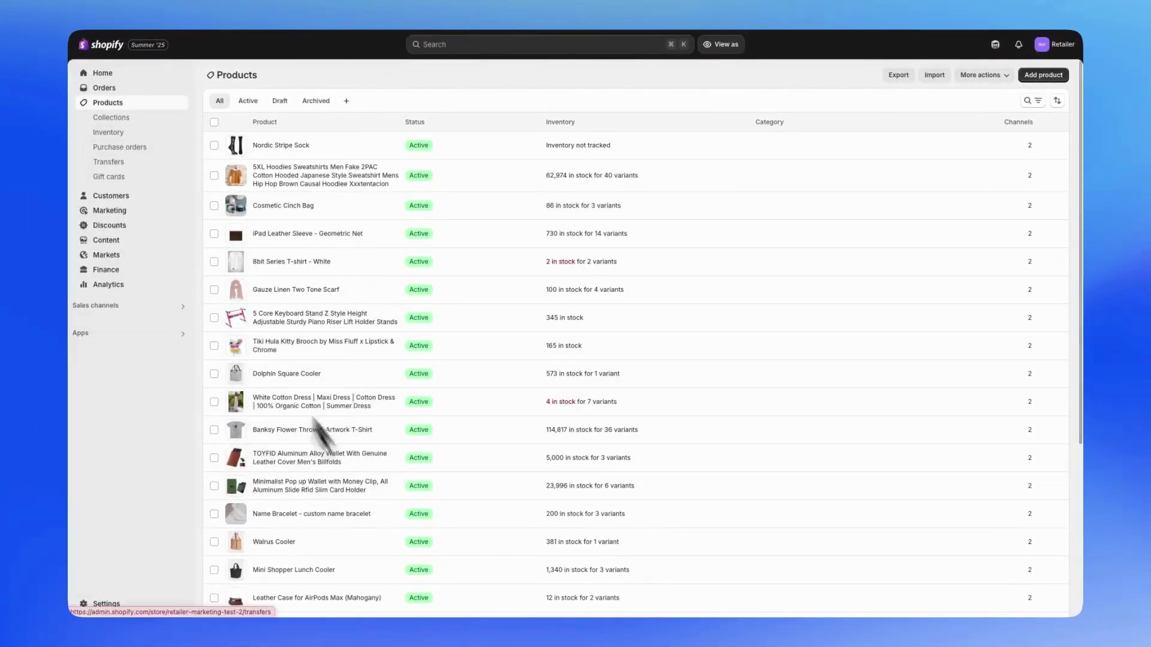
pyautogui.click(182, 335)
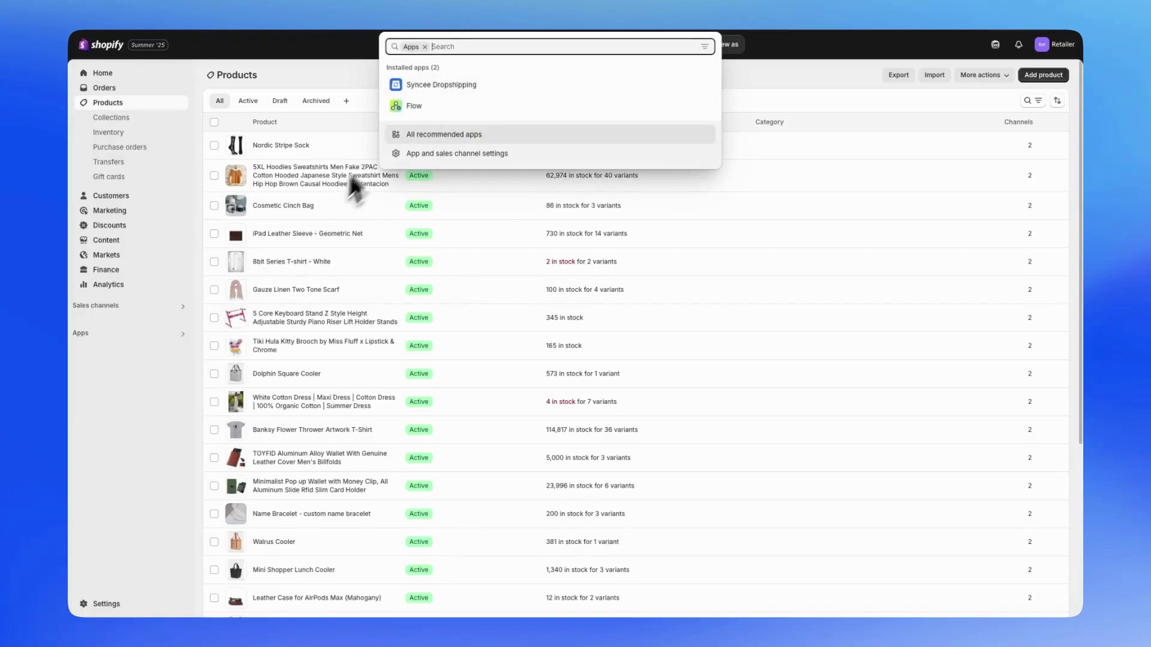
pyautogui.click(441, 85)
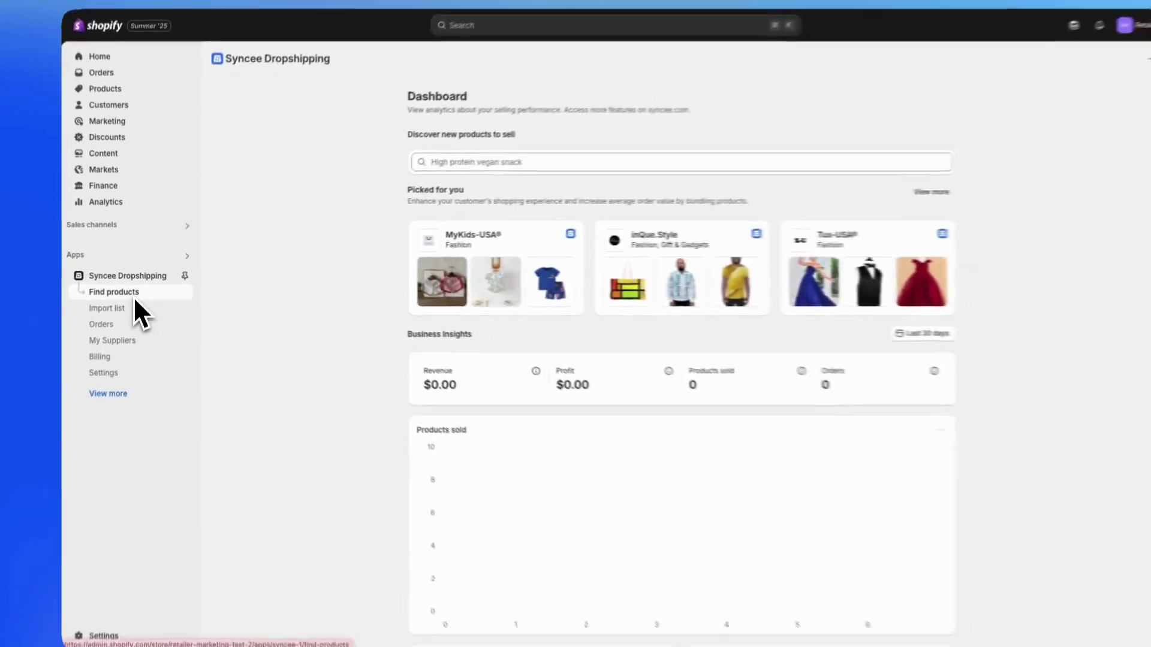
# Step: Filter Find products to the Health & Beauty Makeup category
pyautogui.click(130, 295)
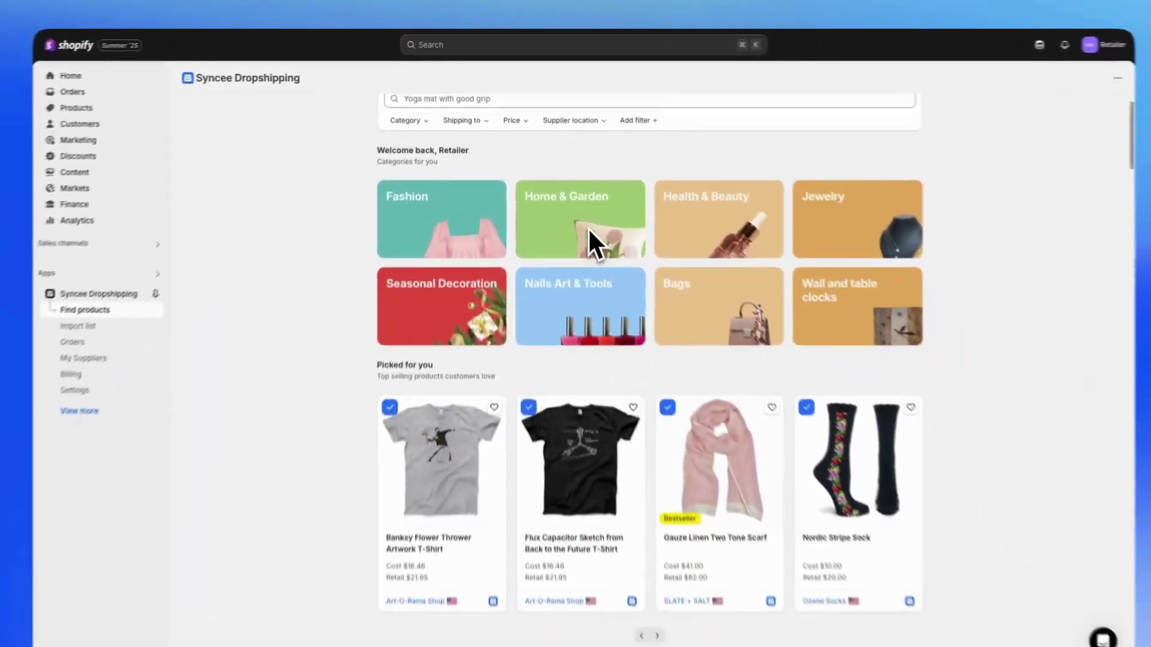
pyautogui.scroll(-5, 576, 243)
pyautogui.scroll(-2, 553, 270)
pyautogui.scroll(-2, 549, 262)
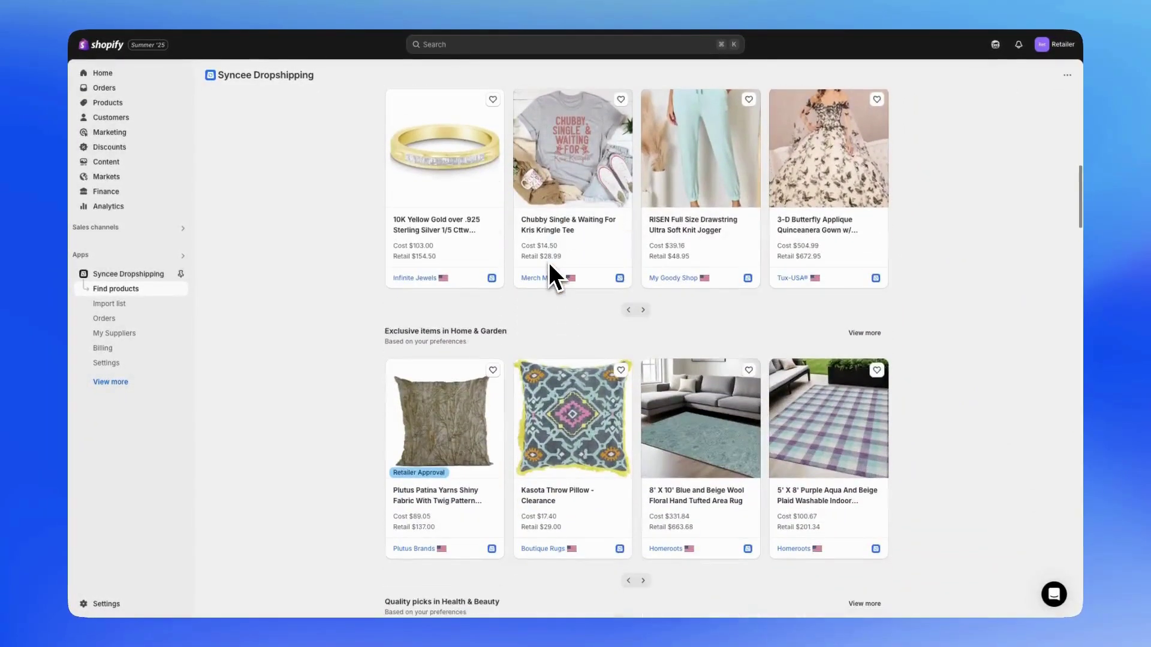
pyautogui.scroll(3, 549, 262)
pyautogui.scroll(3, 548, 263)
pyautogui.scroll(3, 548, 263)
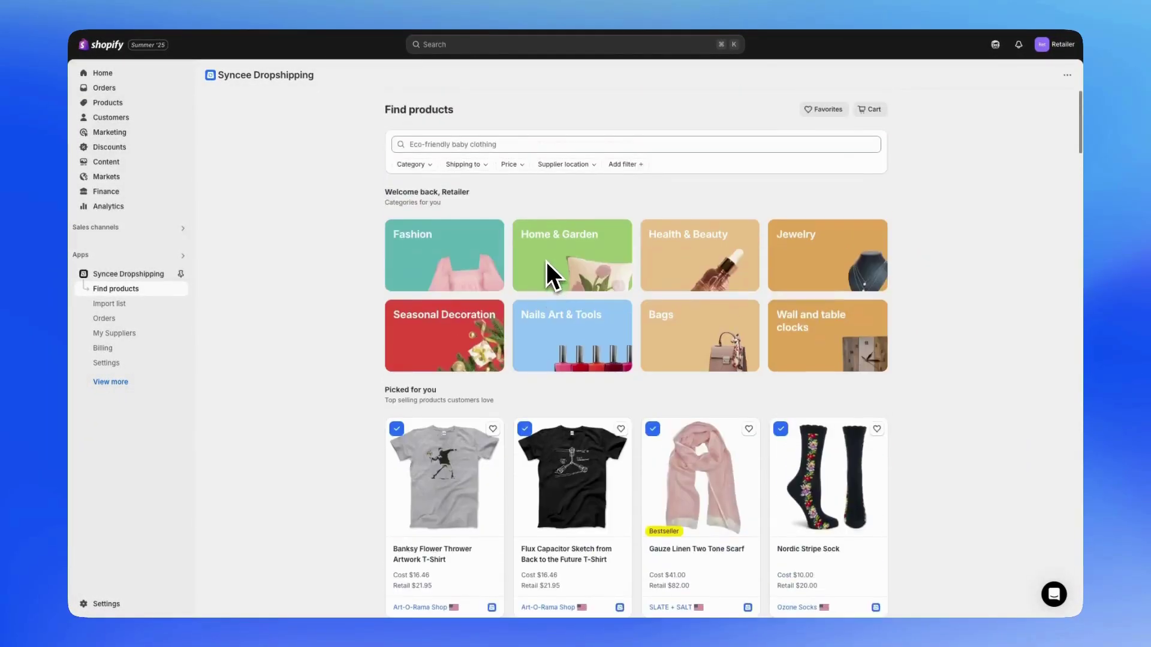
pyautogui.click(411, 165)
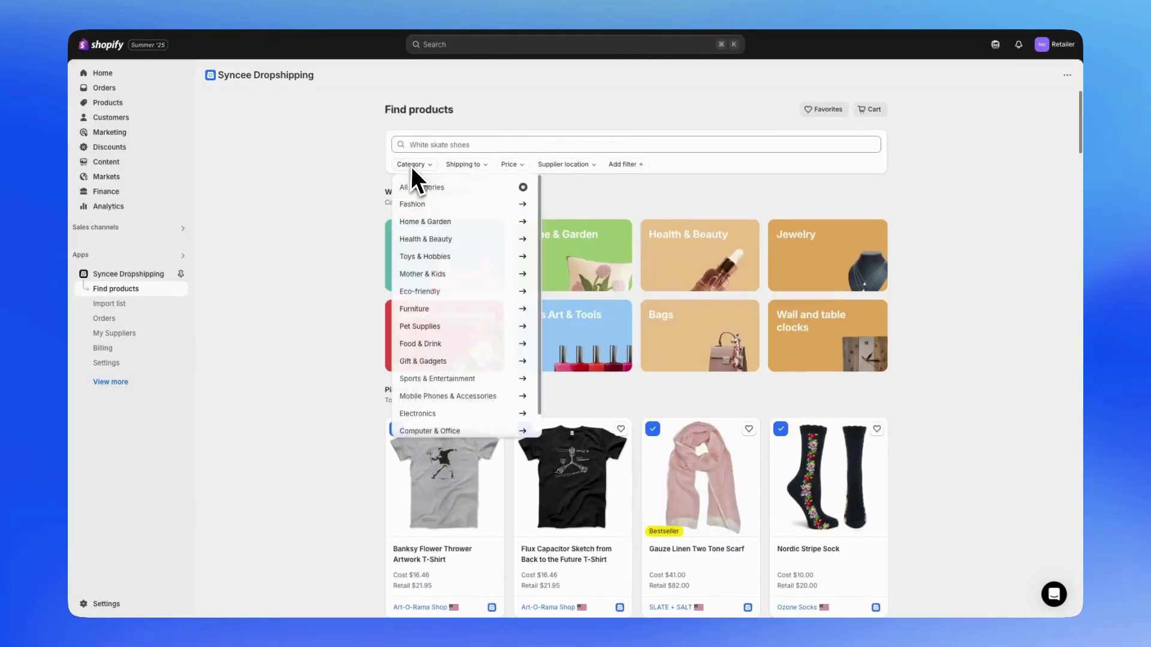
pyautogui.click(521, 240)
pyautogui.click(522, 259)
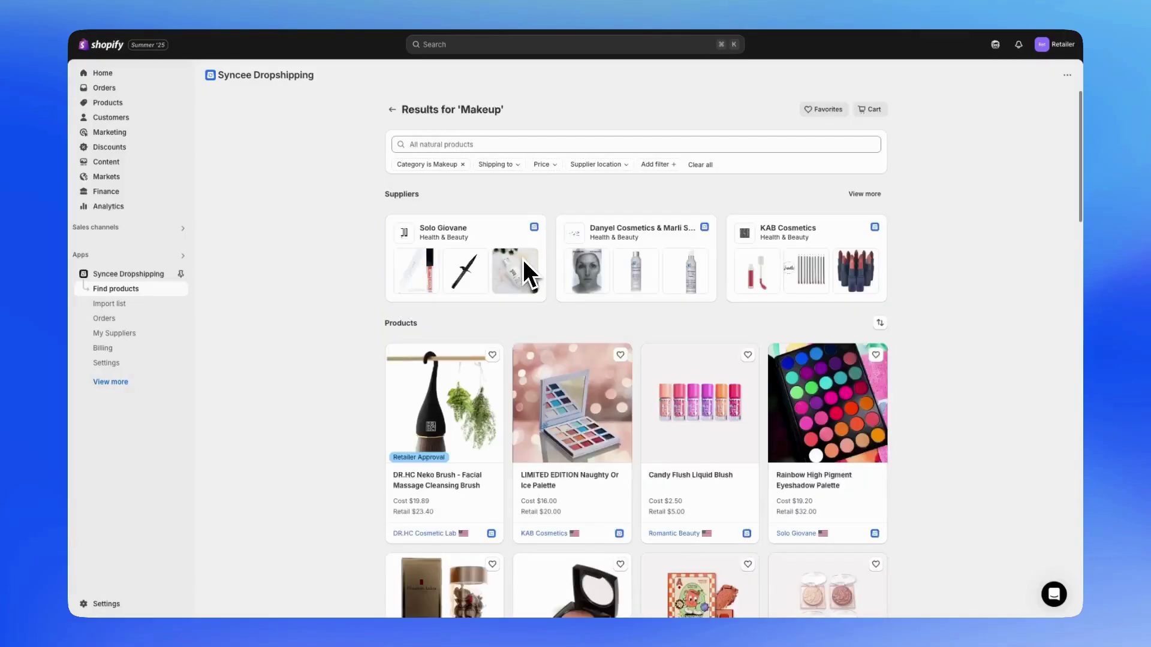
pyautogui.scroll(-2, 523, 259)
pyautogui.scroll(-2, 522, 260)
pyautogui.scroll(-1, 522, 261)
pyautogui.scroll(-4, 524, 260)
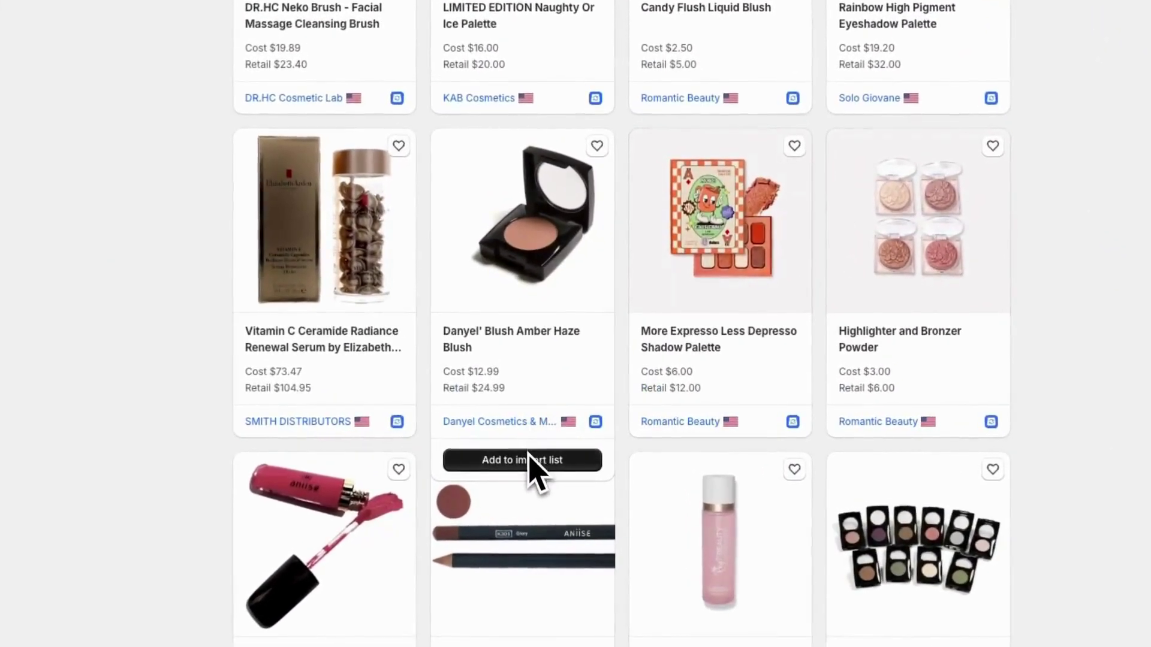
# Step: Add the Danyel' Blush Amber Haze and More Expresso Less Depresso Shadow Palette to the import list
pyautogui.click(528, 461)
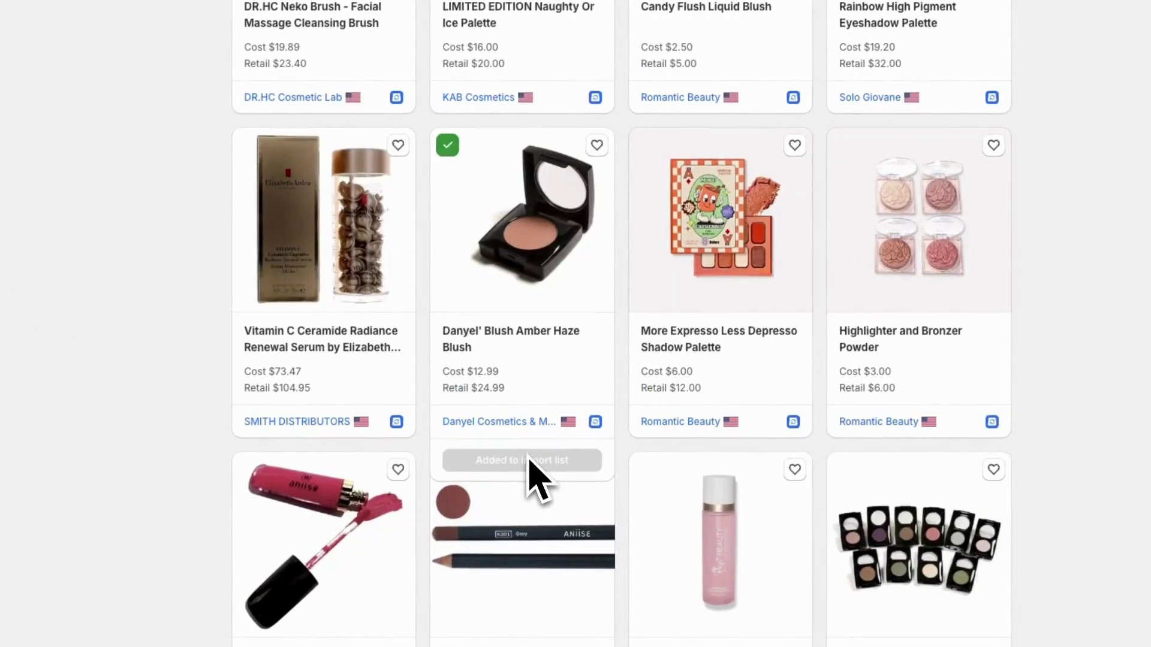
pyautogui.click(714, 249)
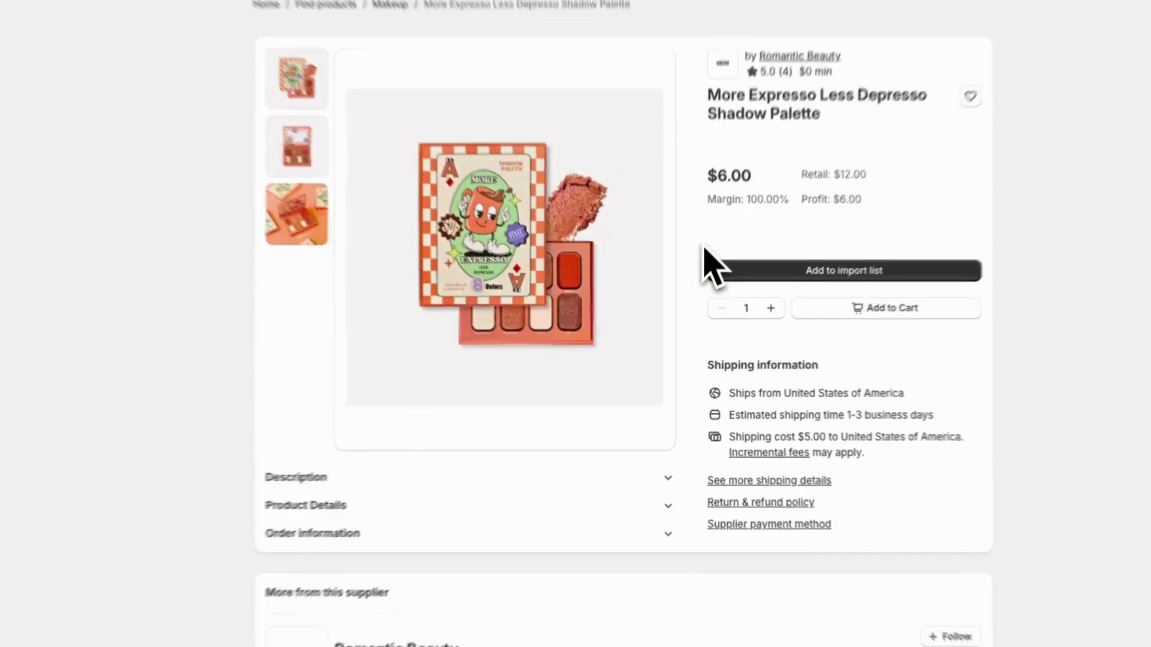
pyautogui.click(724, 315)
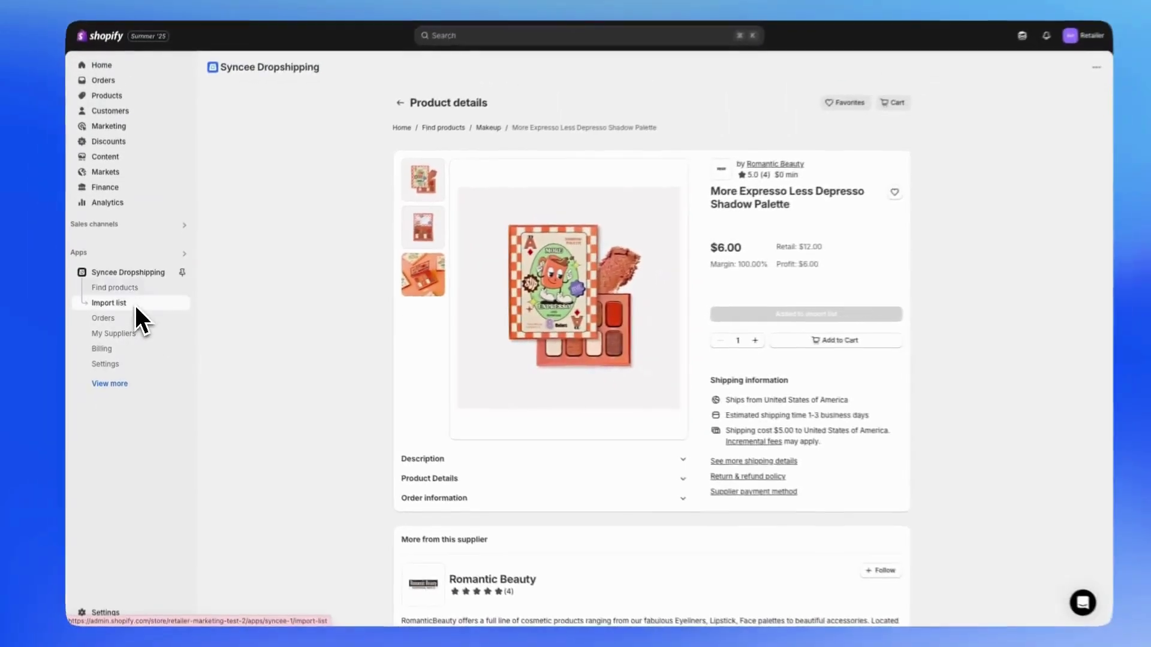
# Step: Review the Import list, its settings and pricing rules, then return to the Import list
pyautogui.click(135, 306)
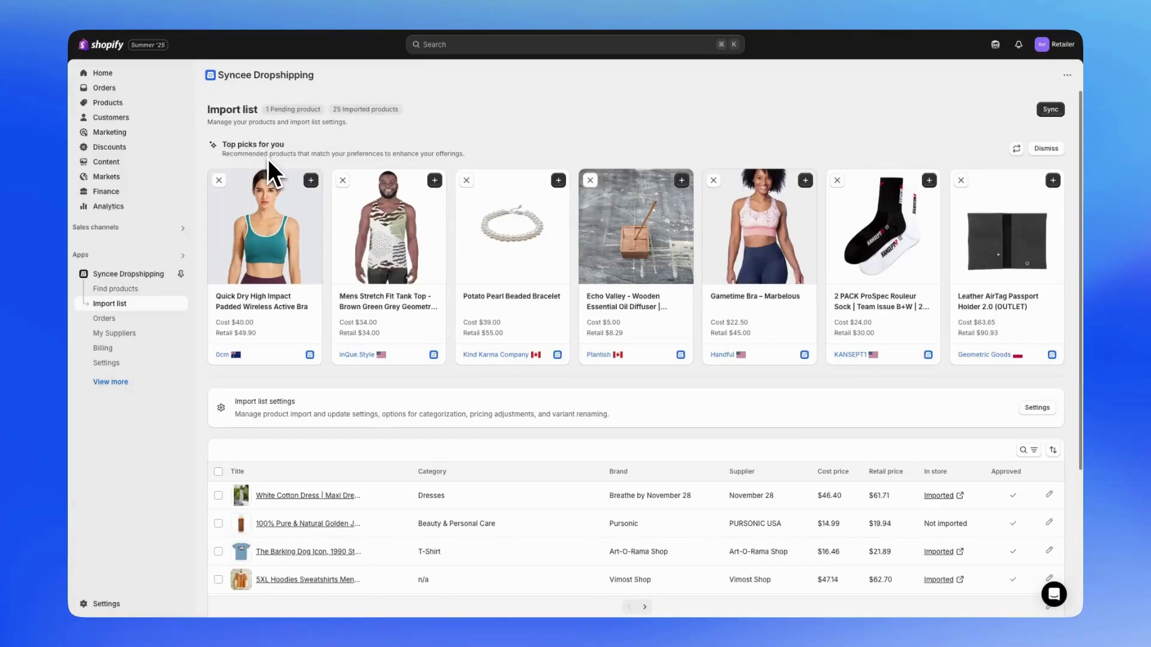
pyautogui.scroll(-1, 269, 160)
pyautogui.scroll(-1, 265, 401)
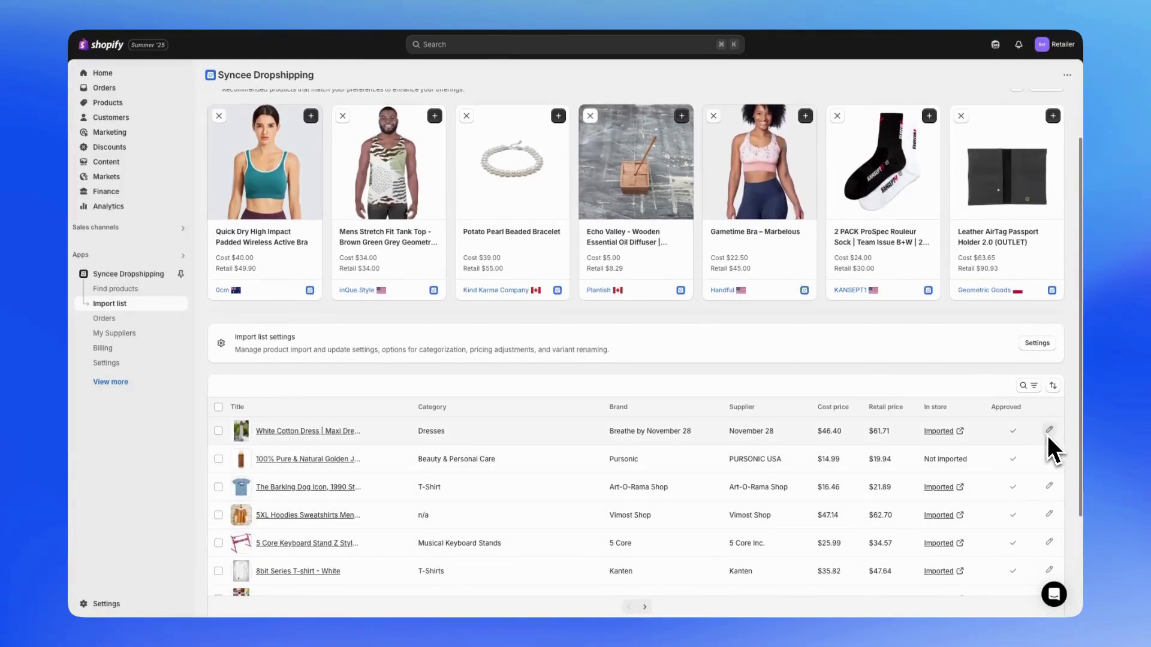
pyautogui.click(1039, 345)
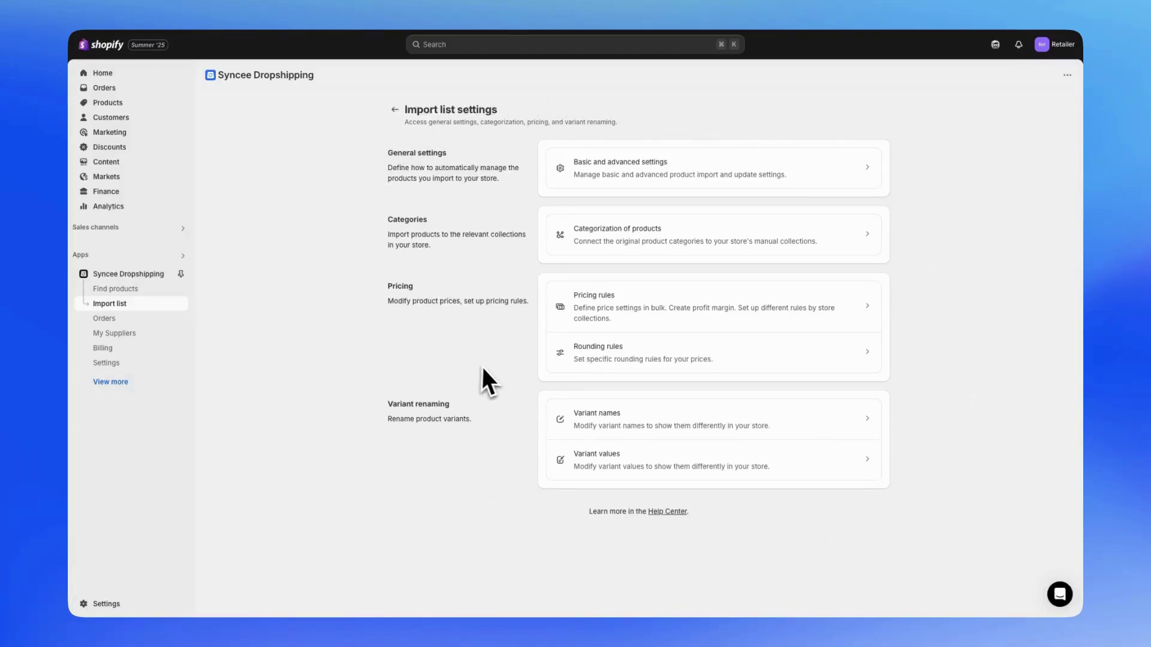
pyautogui.click(605, 326)
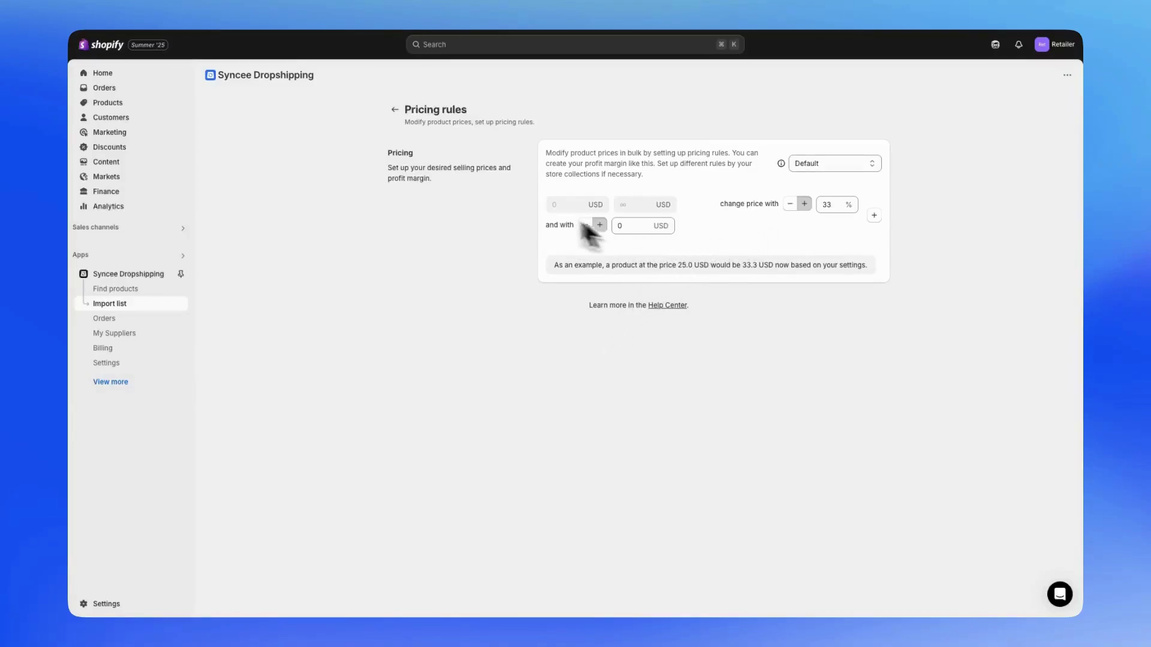
pyautogui.click(395, 110)
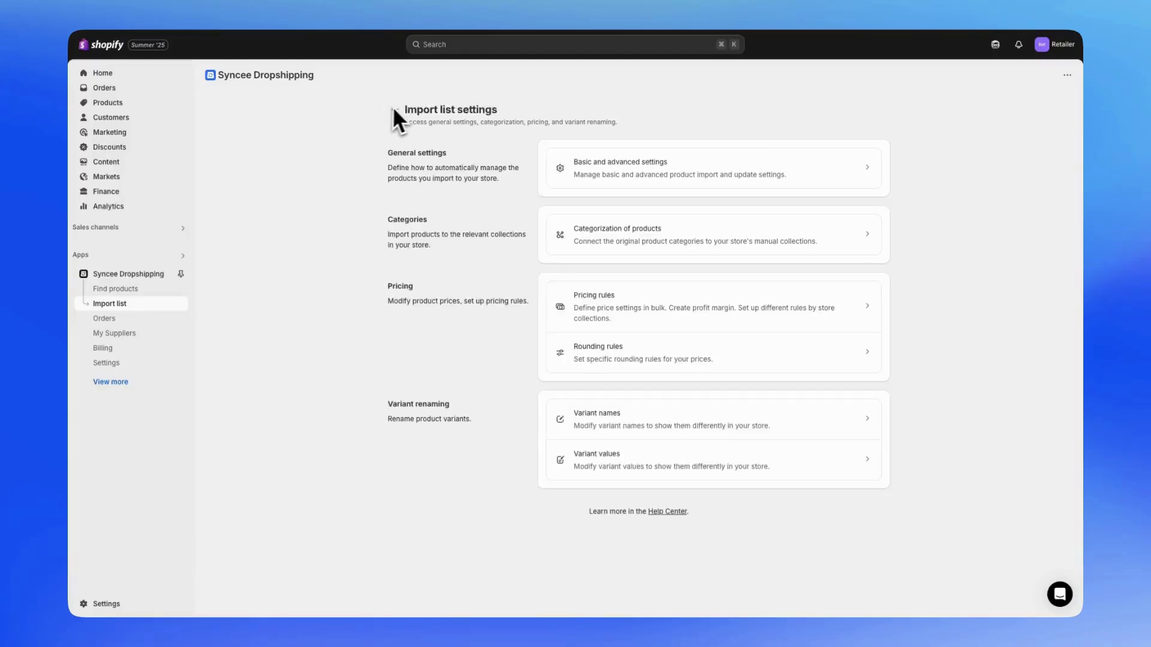
pyautogui.click(396, 109)
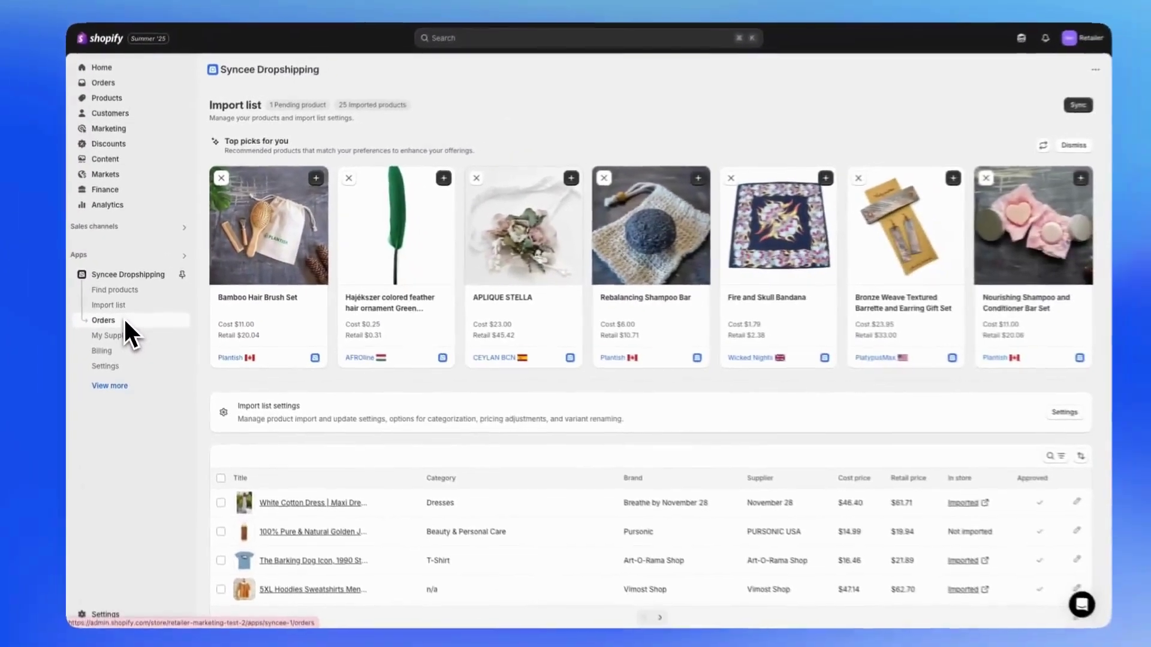
# Step: View the dropshipping Orders page, then the My Suppliers list
pyautogui.click(125, 320)
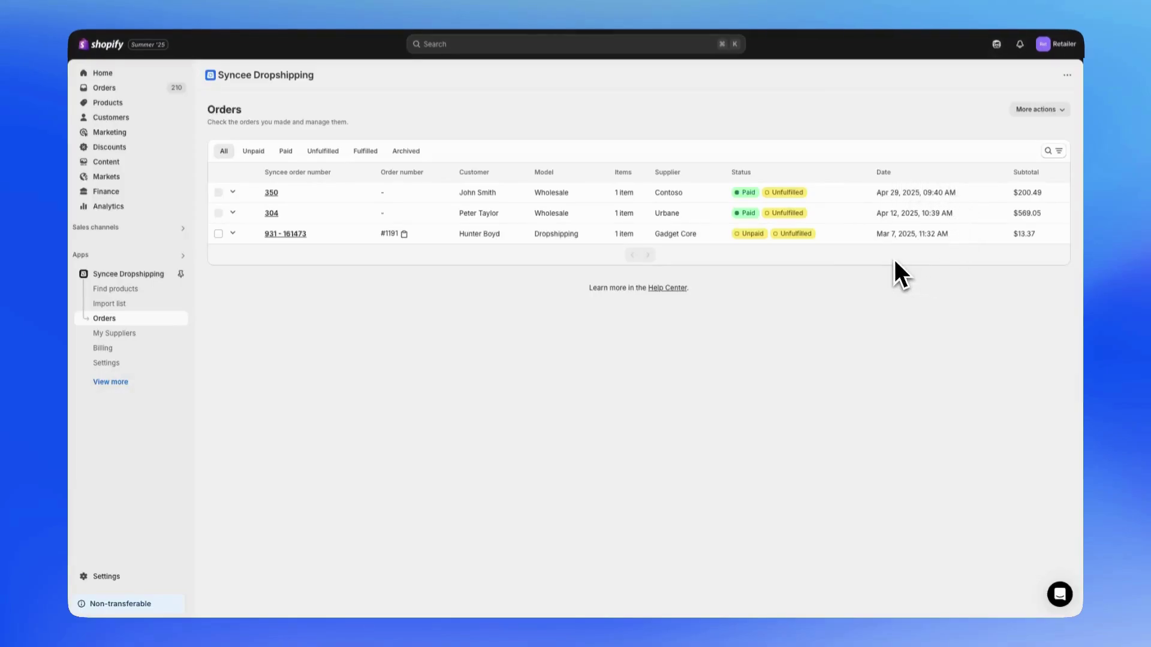
pyautogui.click(153, 336)
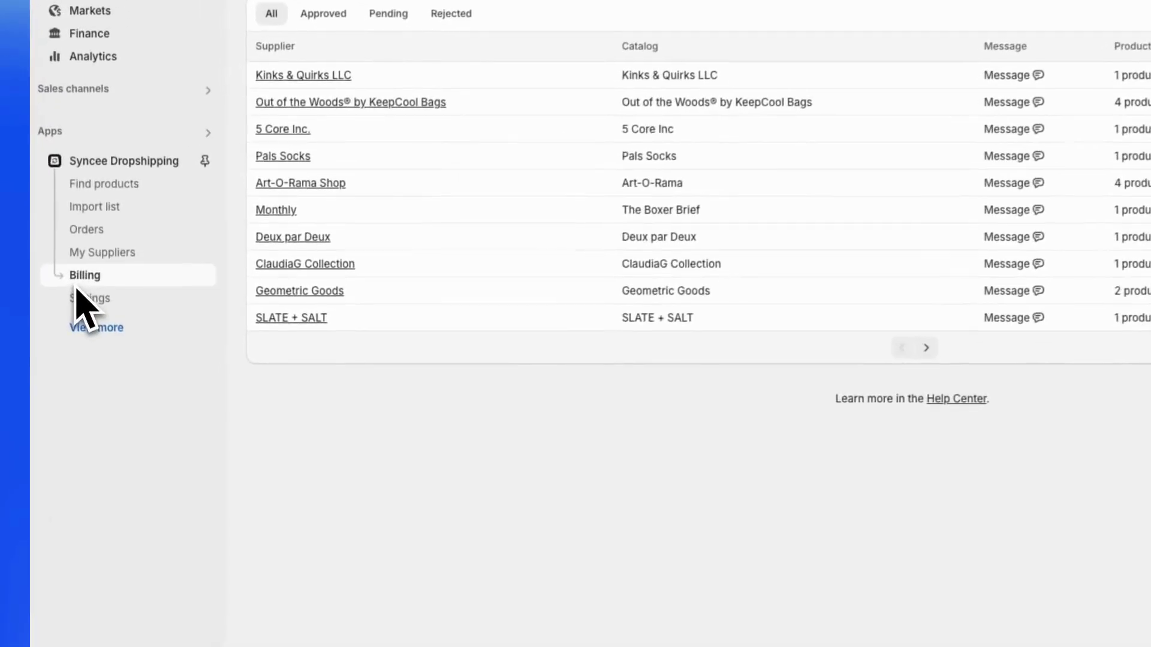
# Step: Review the Billing subscription plans, then the app's Settings page
pyautogui.click(76, 287)
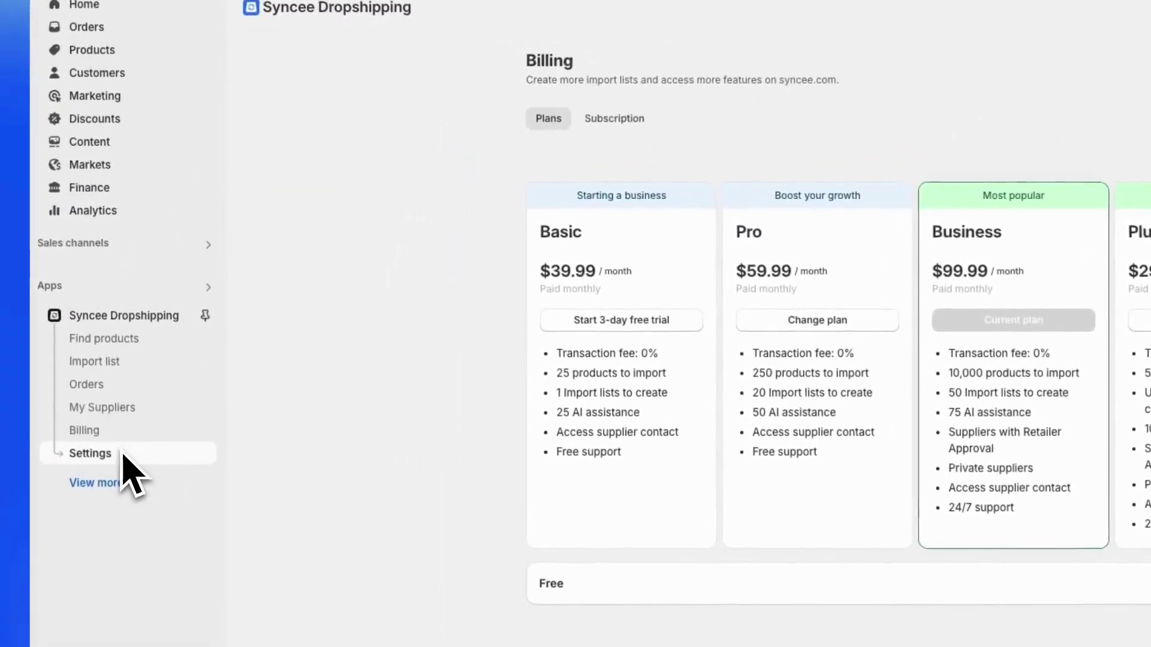
pyautogui.click(126, 365)
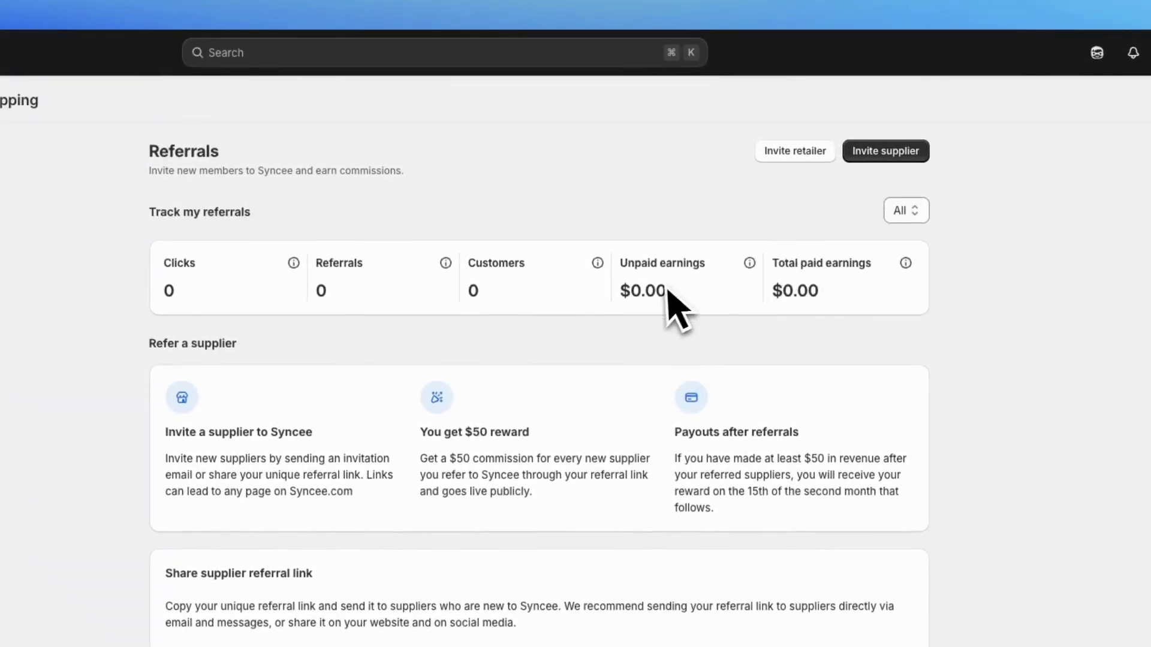
pyautogui.scroll(-3, 675, 298)
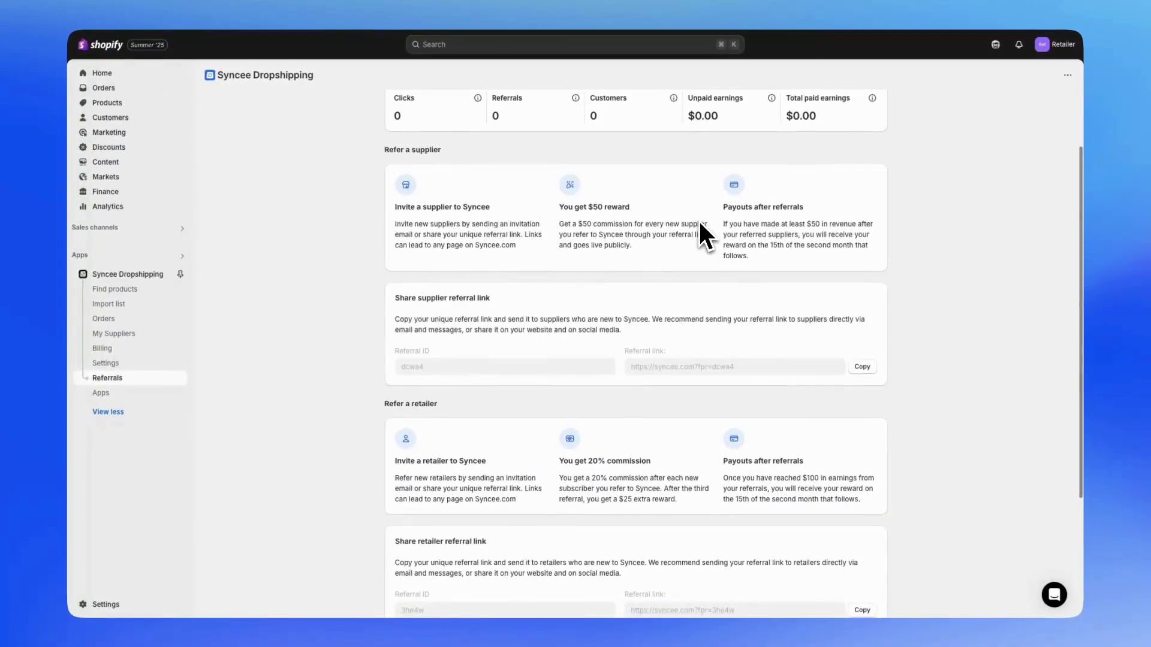
pyautogui.scroll(-5, 699, 225)
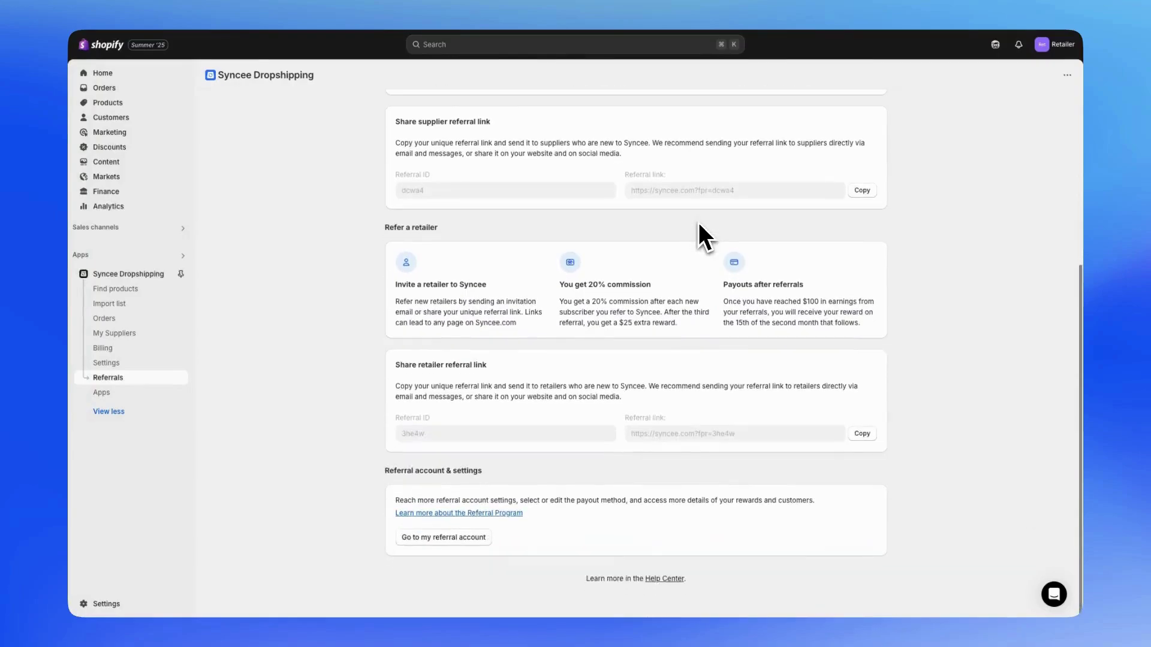
pyautogui.scroll(2, 694, 225)
pyautogui.scroll(3, 695, 227)
pyautogui.scroll(-3, 695, 227)
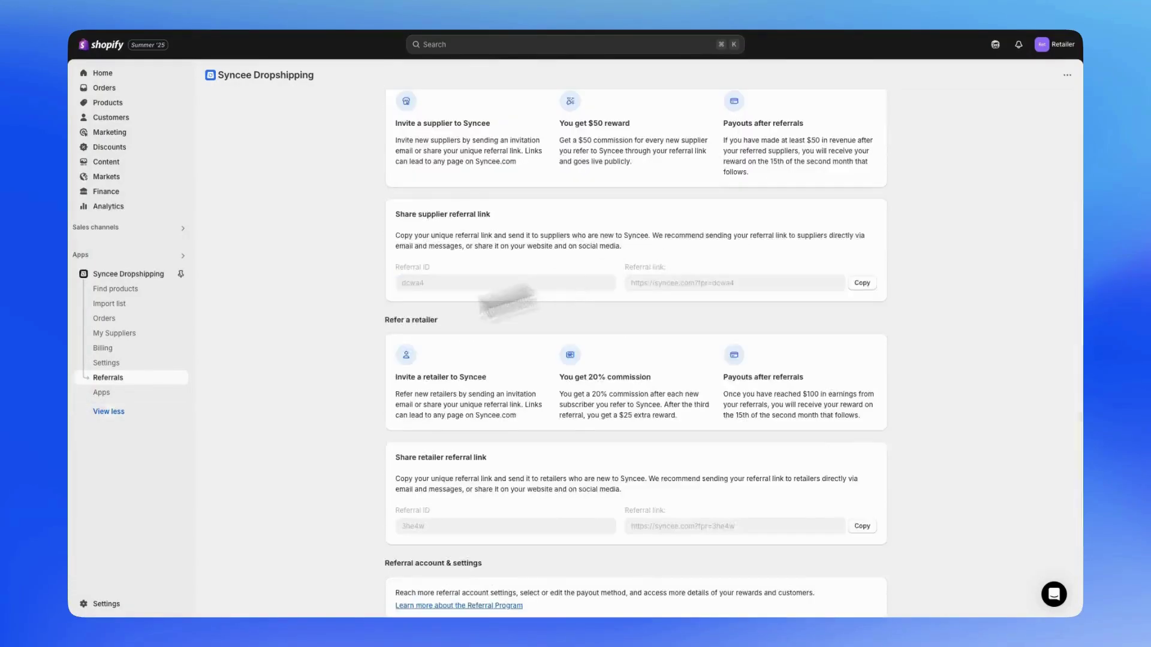
# Step: View Syncee's Apps page, then reopen Syncee Dropshipping from the installed apps
pyautogui.click(84, 355)
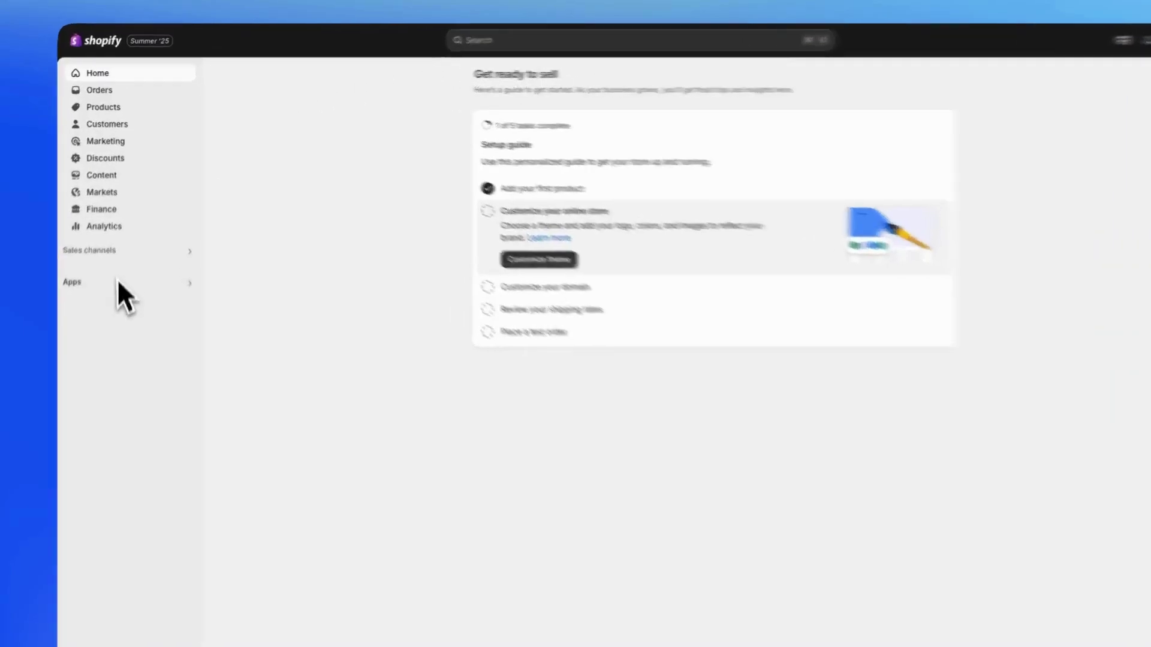
pyautogui.click(116, 260)
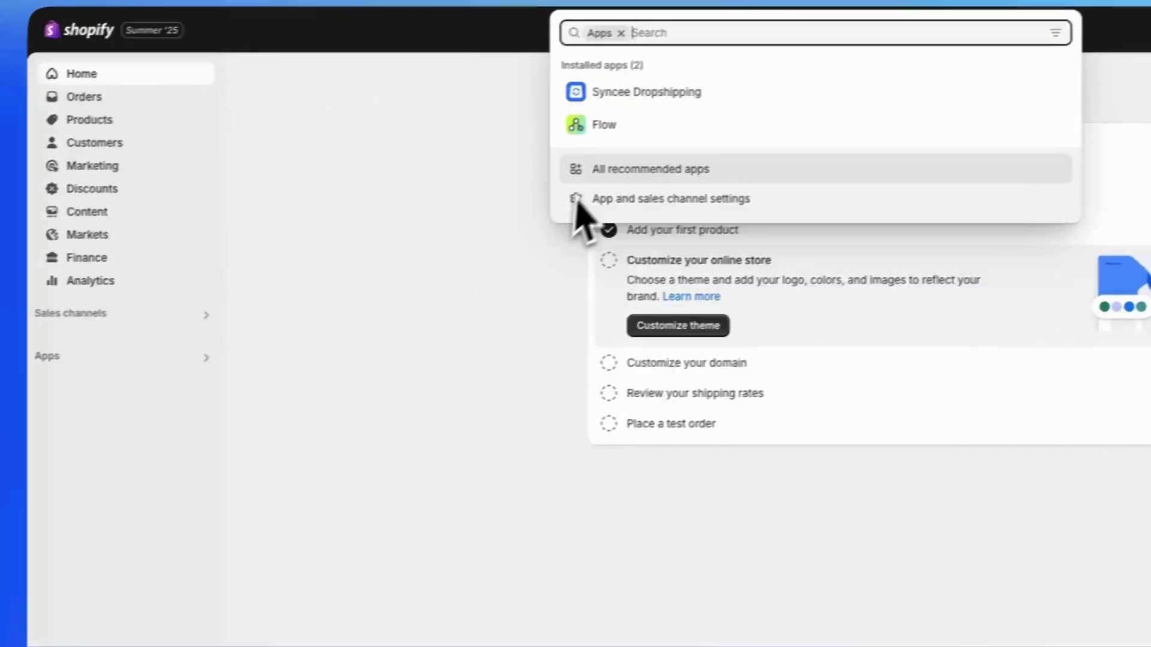
pyautogui.click(667, 92)
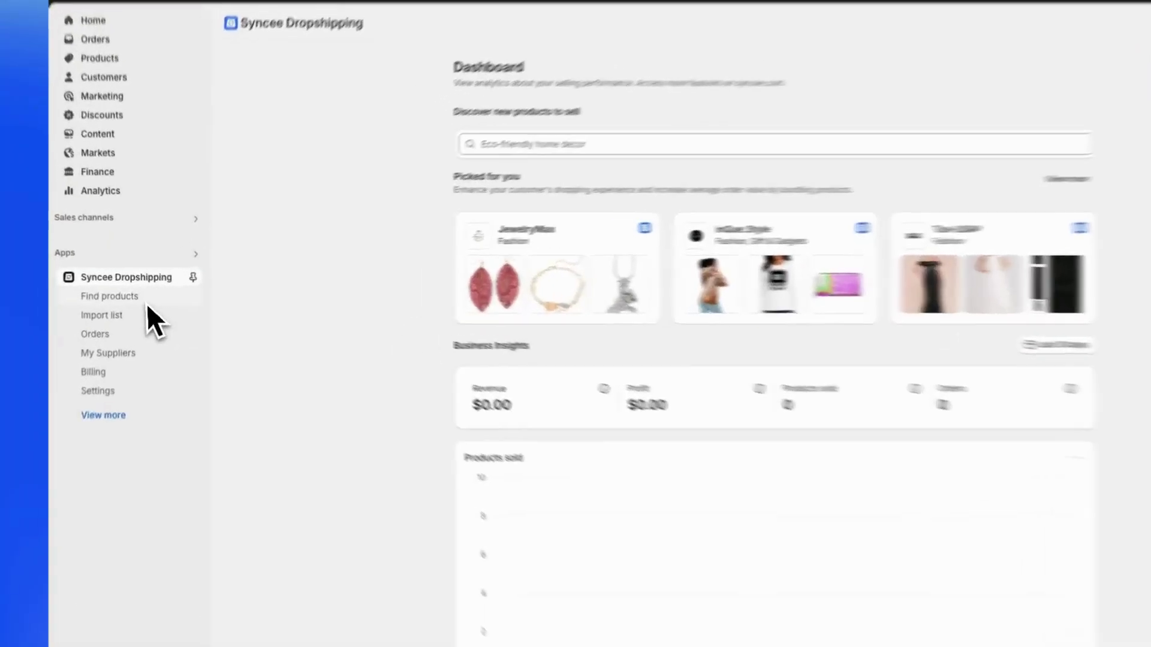
# Step: Browse the Find products catalogue, checking the Category filter list
pyautogui.click(135, 292)
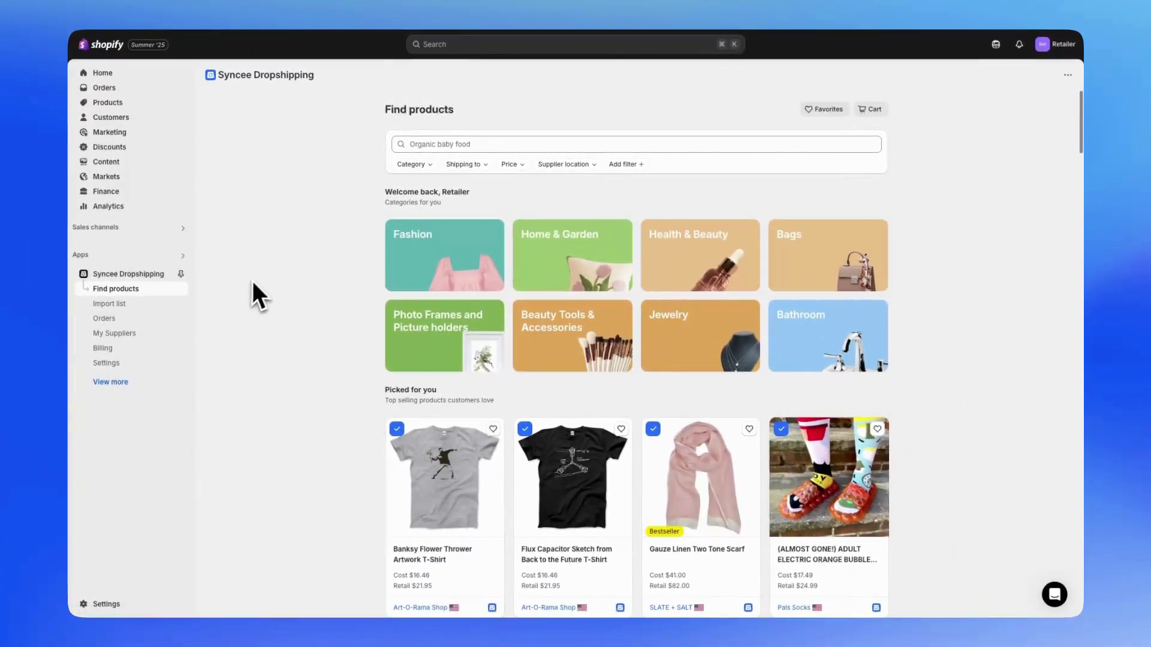
pyautogui.click(402, 151)
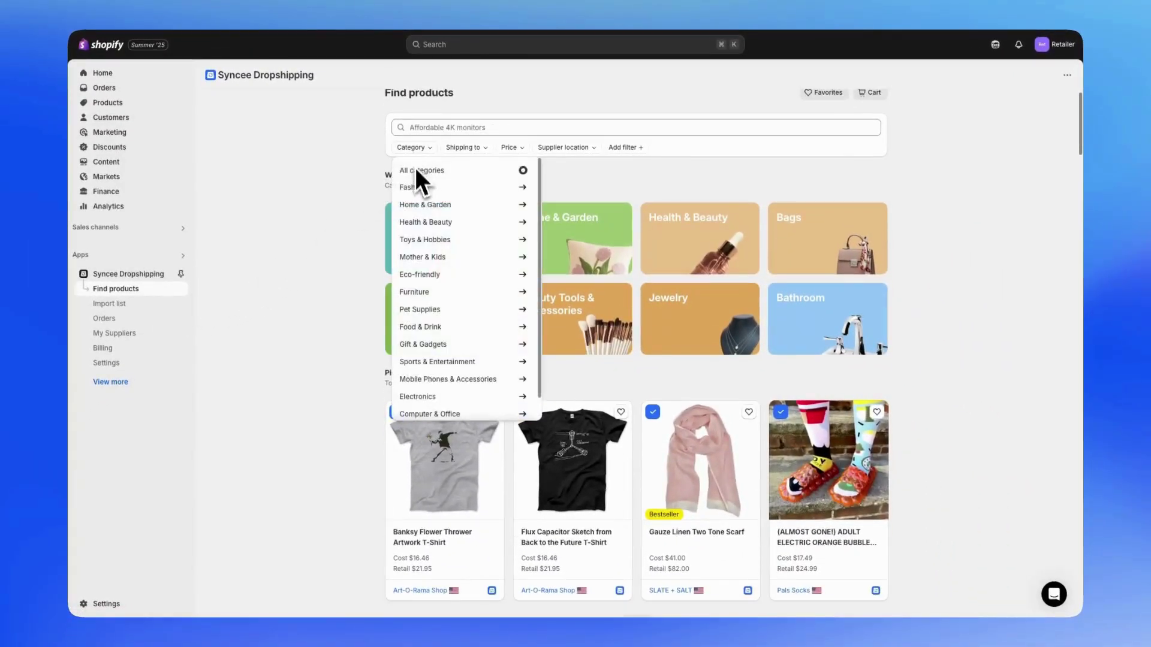
pyautogui.click(322, 193)
pyautogui.scroll(-2, 321, 193)
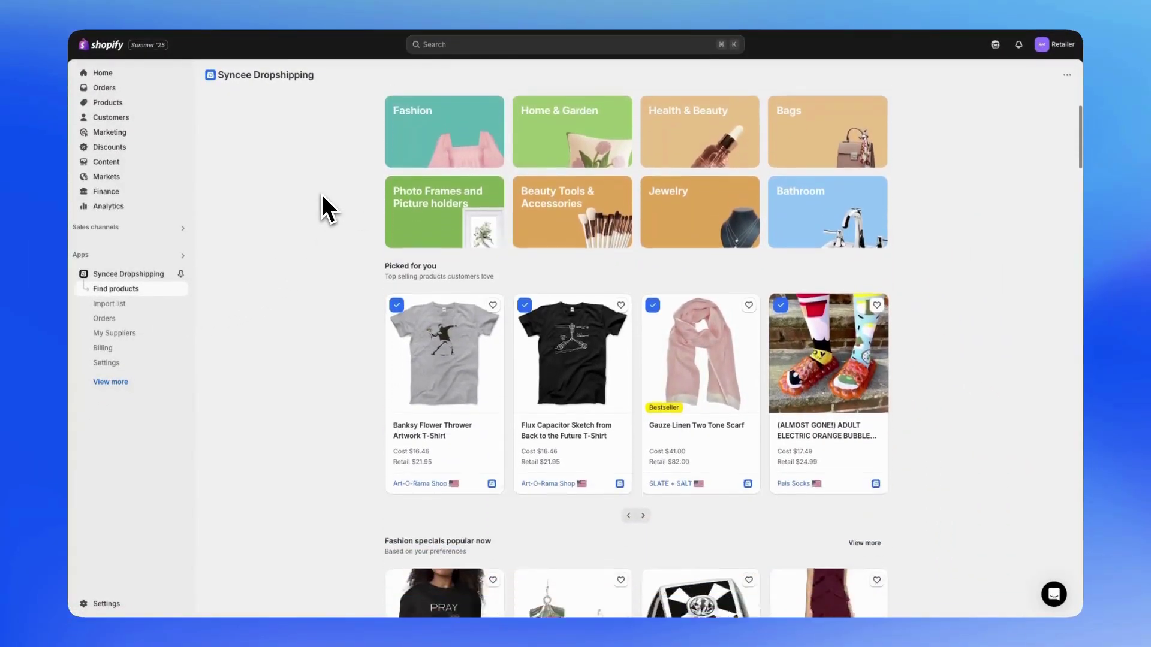
pyautogui.scroll(-2, 322, 209)
pyautogui.scroll(-1, 322, 209)
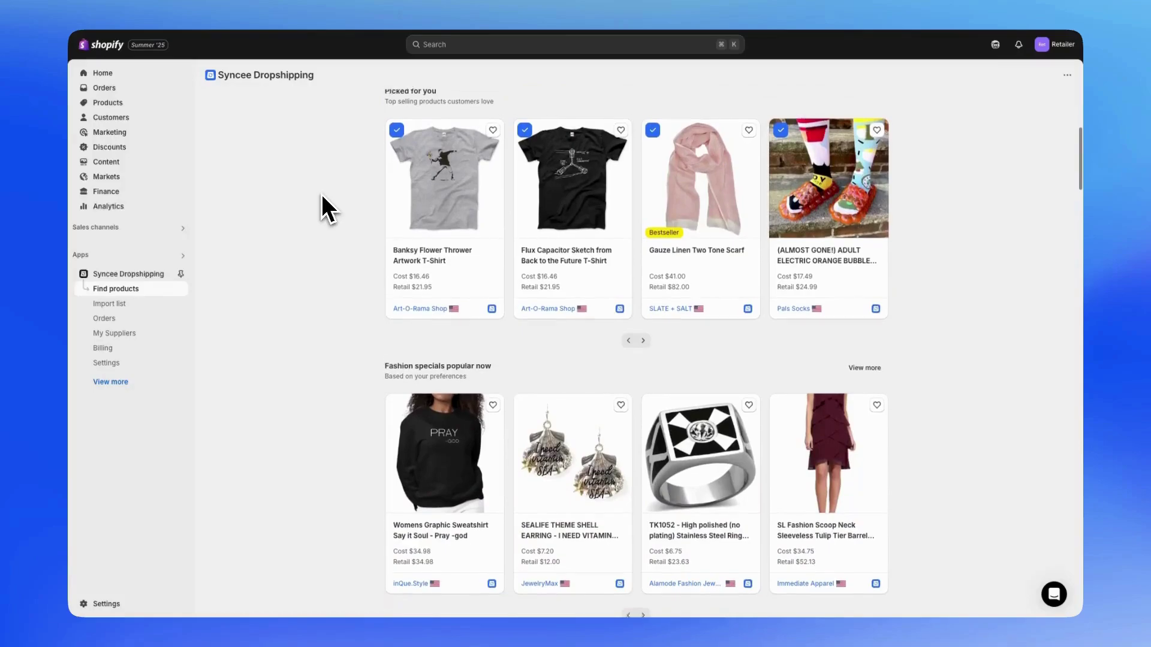
pyautogui.scroll(-1, 321, 195)
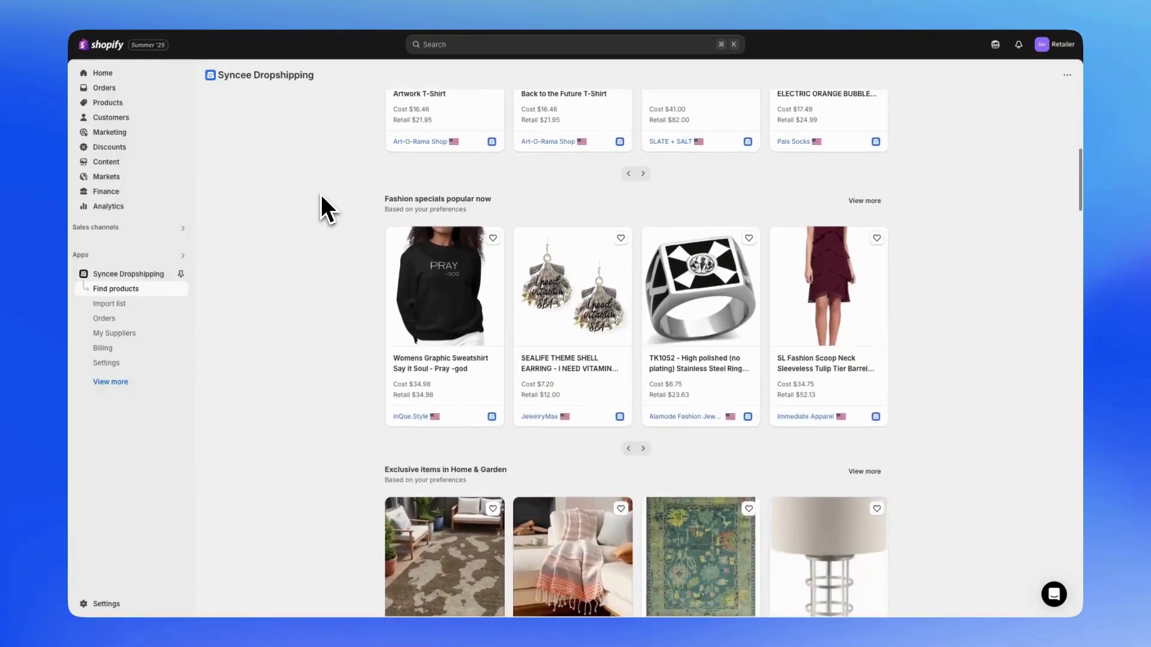